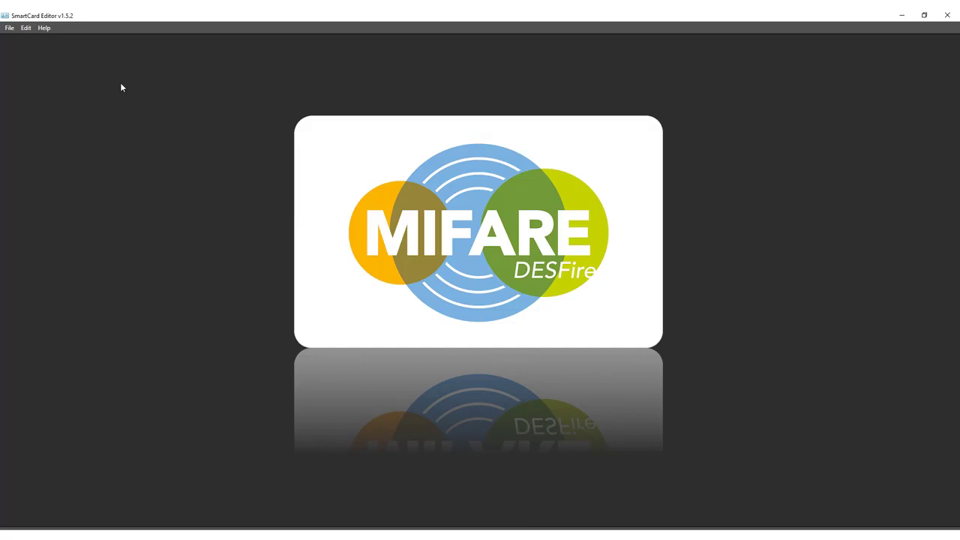
Create a new Desfire card template from the File > New menu
click(9, 28)
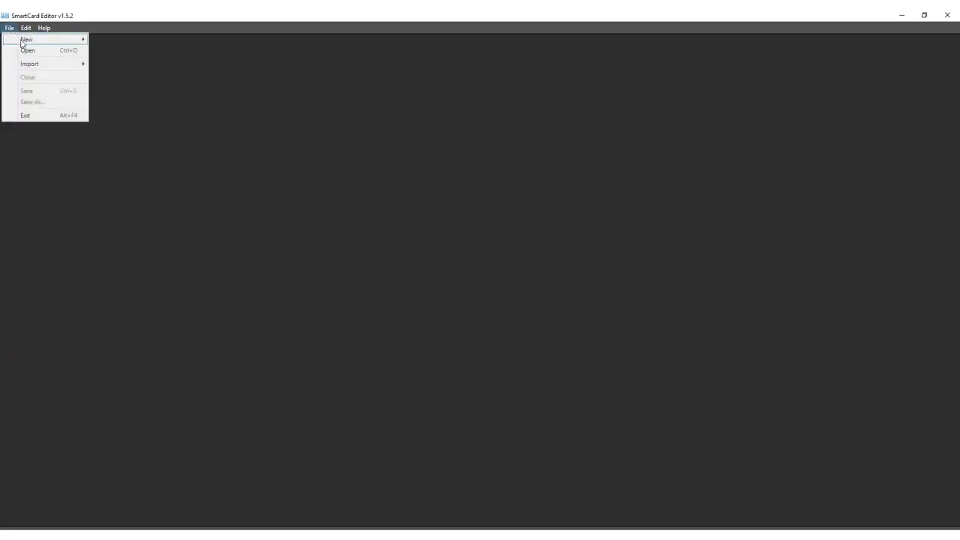
mouse_move(24, 44)
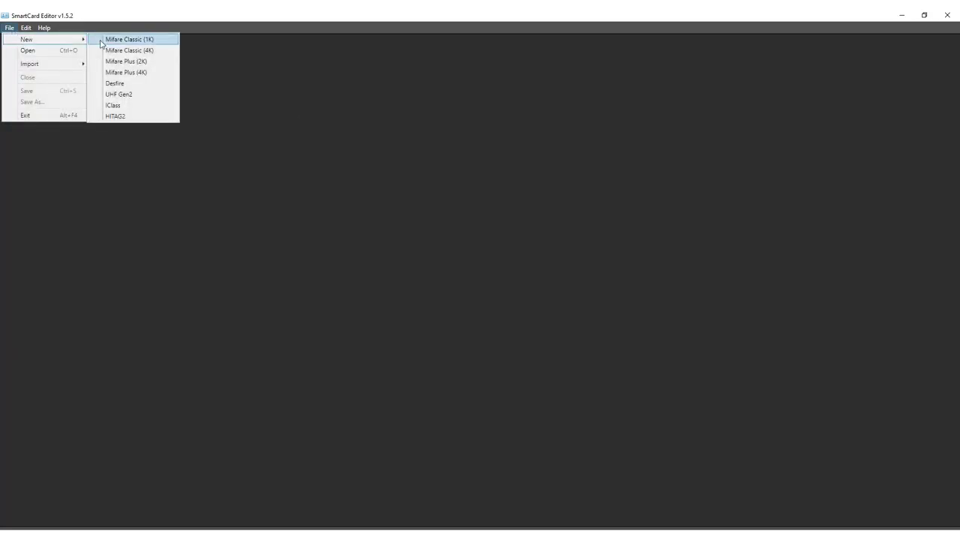
click(121, 85)
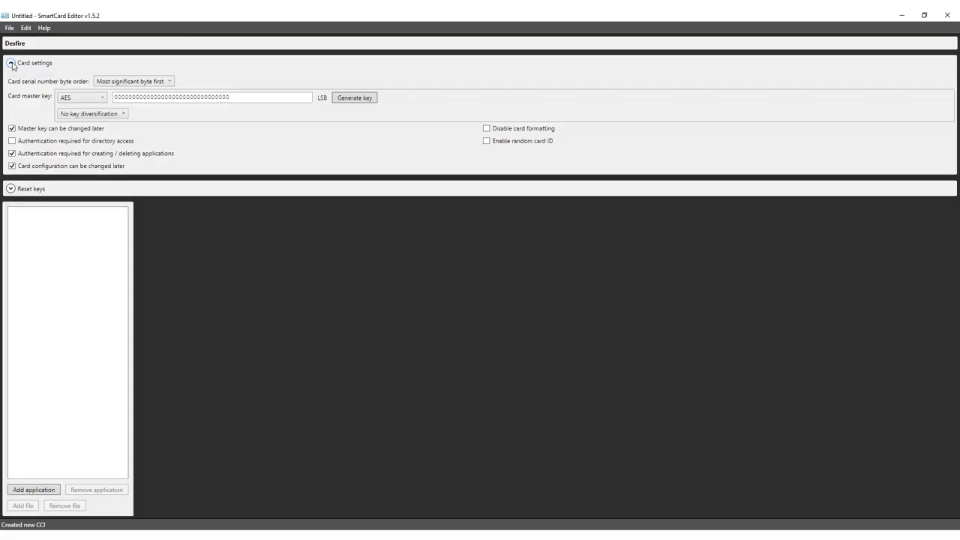
Keep MSB-first serial order and AES, and generate a random card master key
click(169, 83)
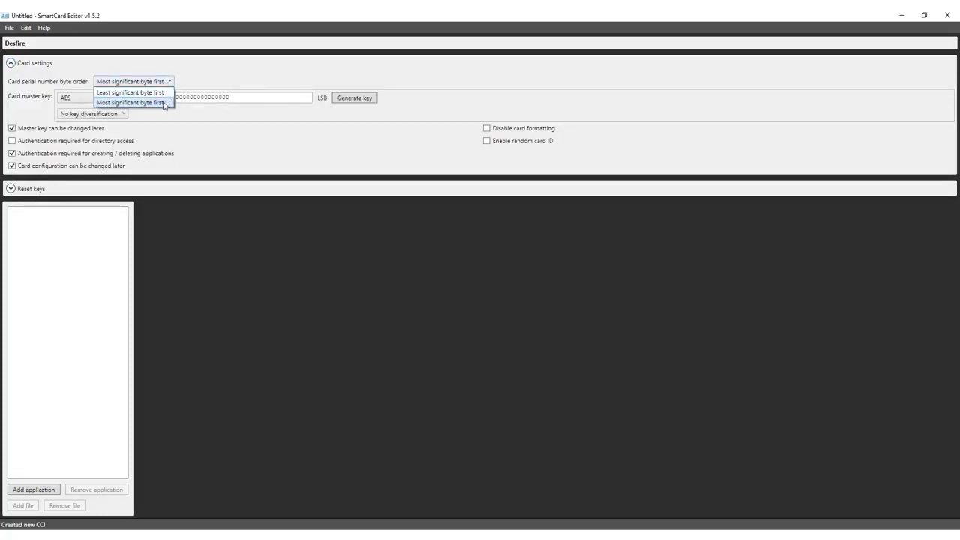
click(165, 103)
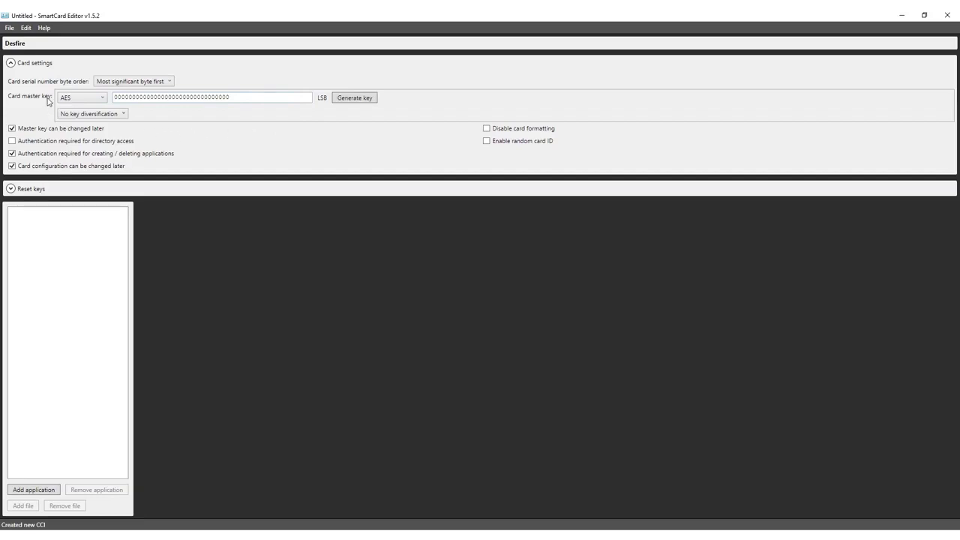
click(100, 102)
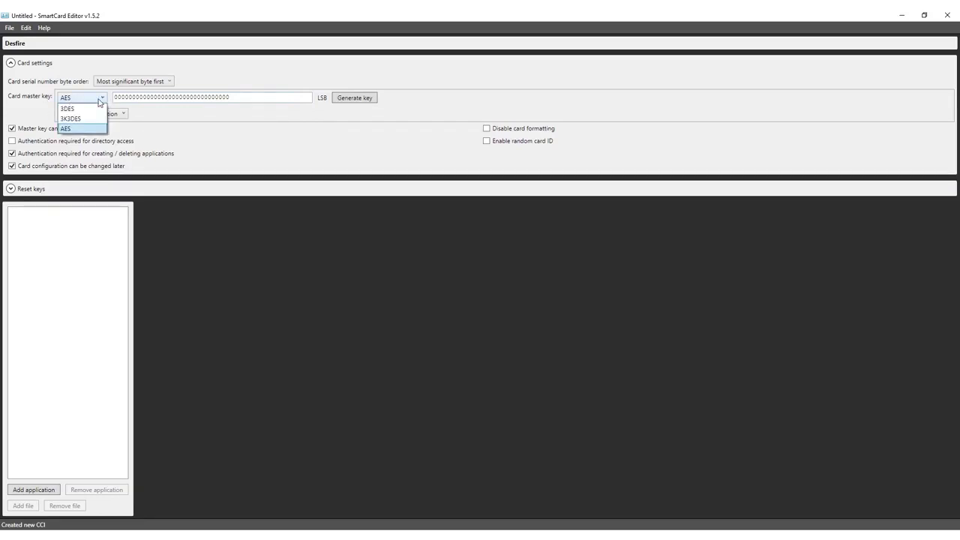
click(96, 129)
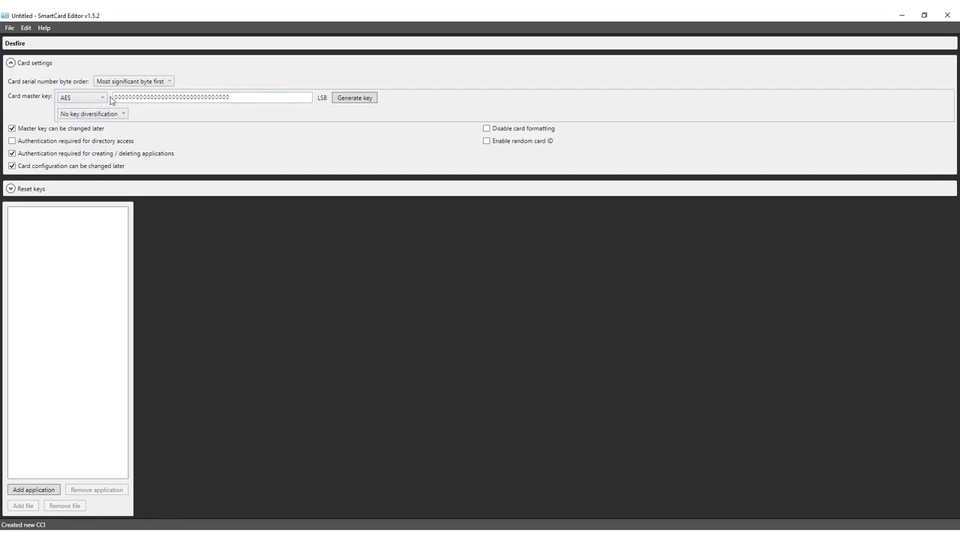
click(200, 98)
text(sdafsdf)
click(354, 97)
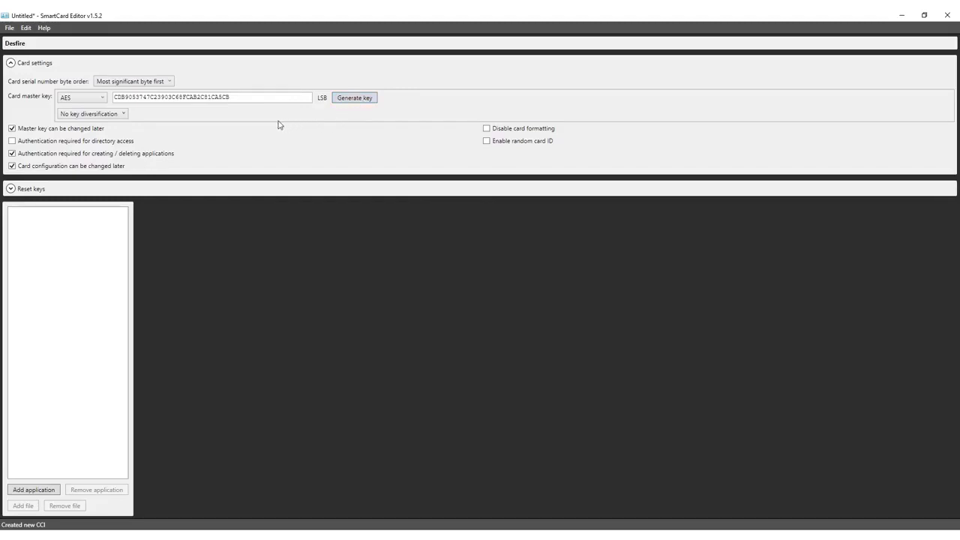
Keep no key diversification, set the master key options, and expand Reset keys
click(98, 115)
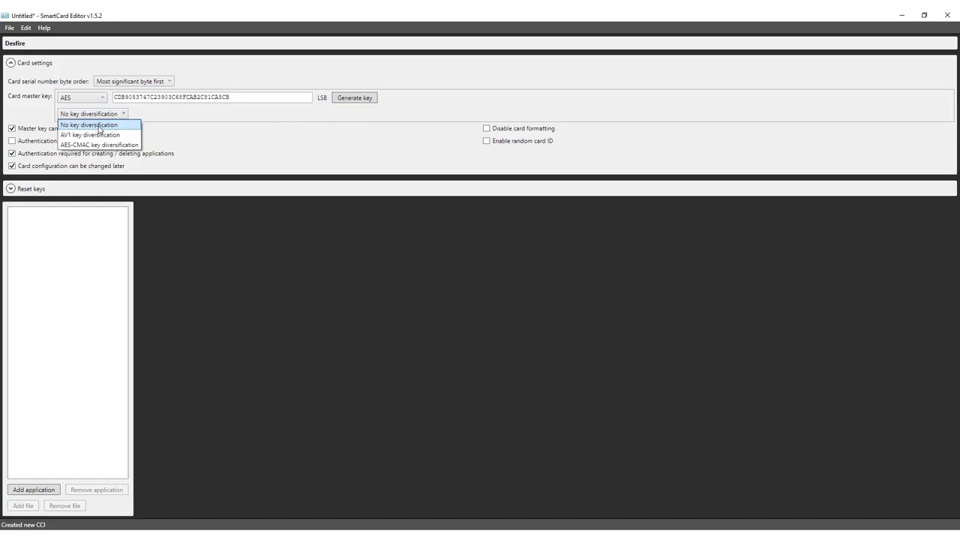
click(99, 126)
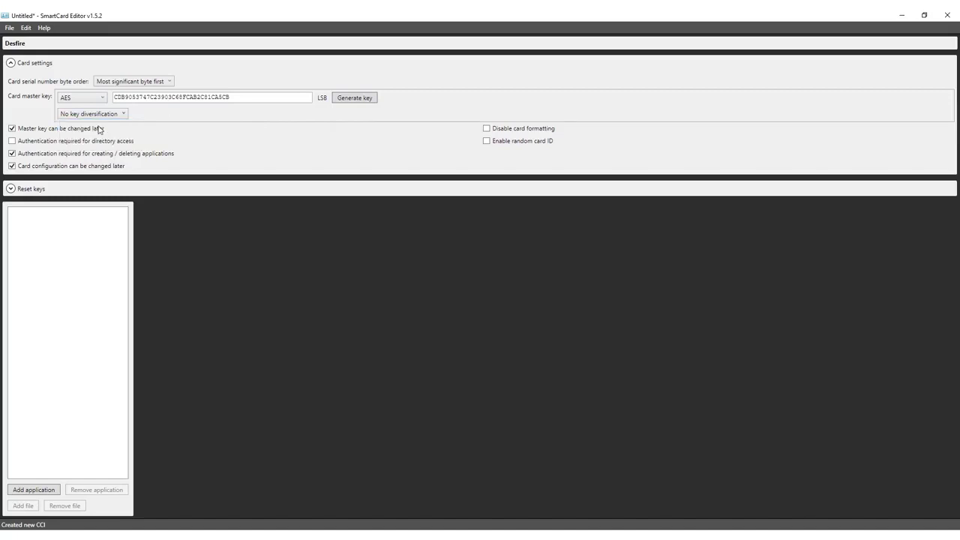
click(12, 129)
click(12, 154)
click(10, 190)
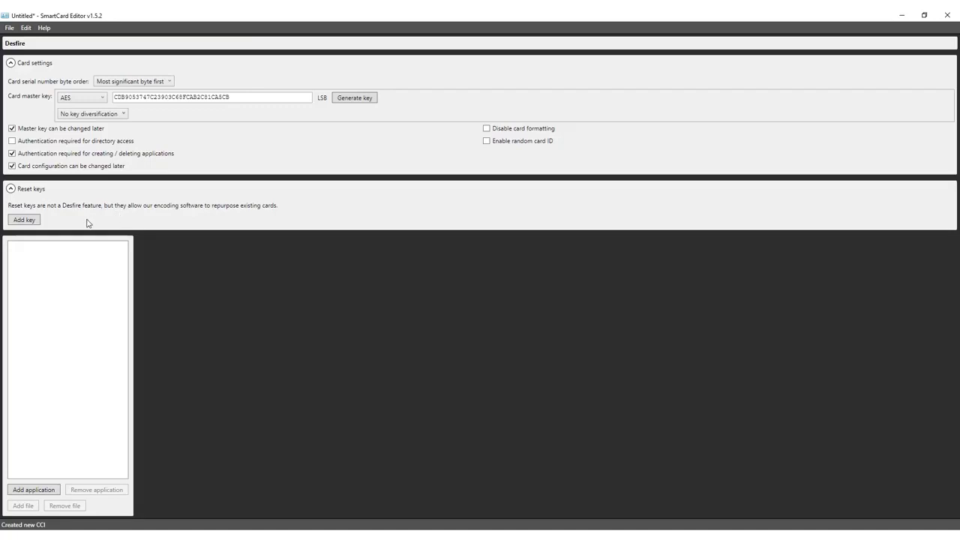
Add four reset keys, remove them all, and add Application 000001 to the card
click(24, 221)
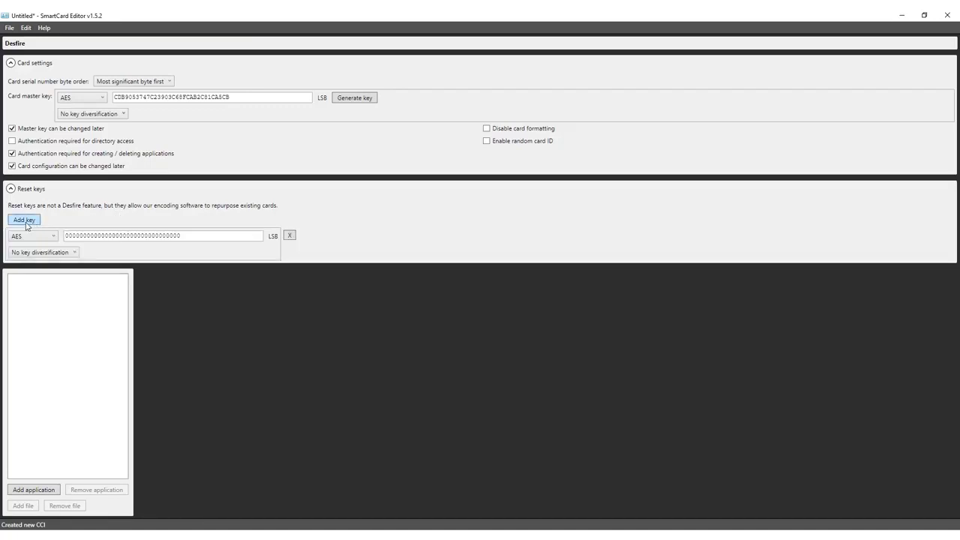
click(26, 222)
click(26, 222)
click(26, 222)
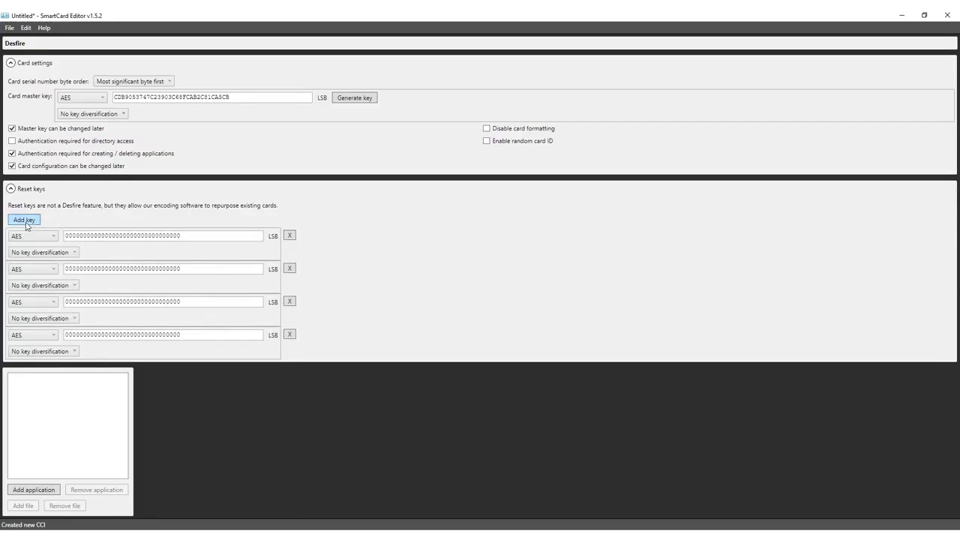
click(289, 335)
click(290, 302)
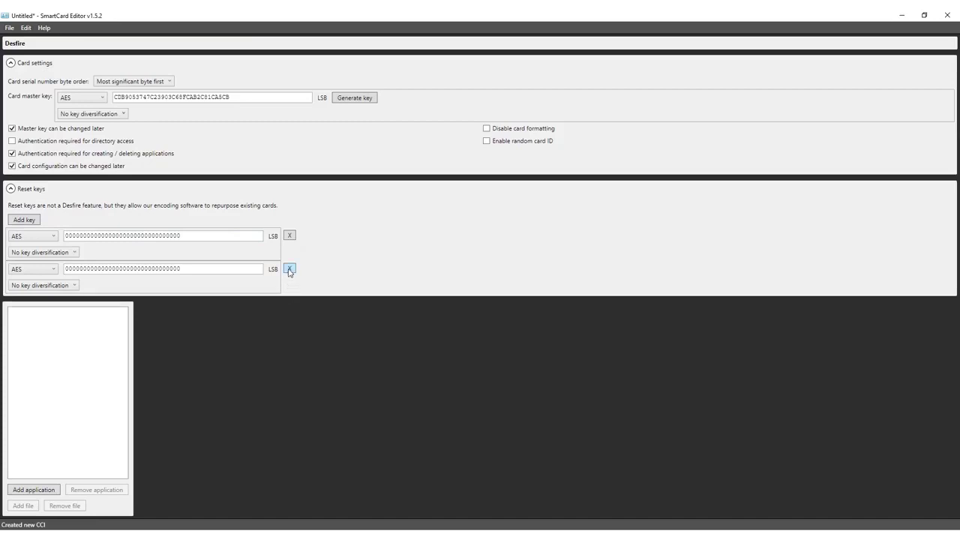
click(289, 268)
click(289, 236)
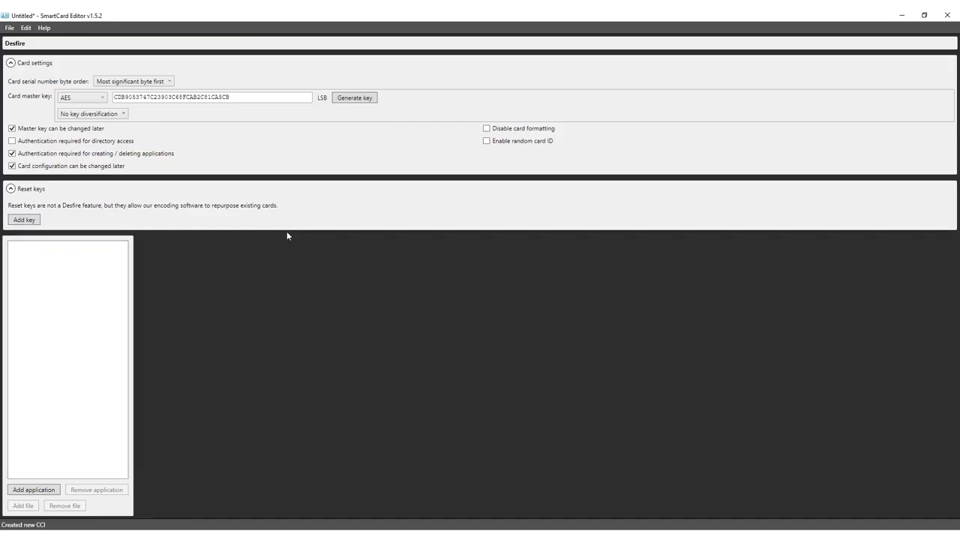
click(11, 189)
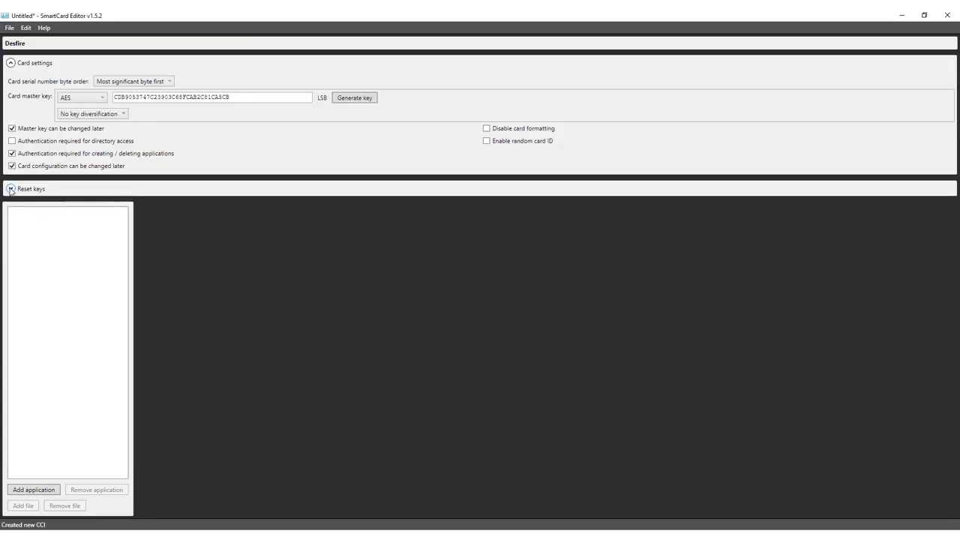
click(34, 489)
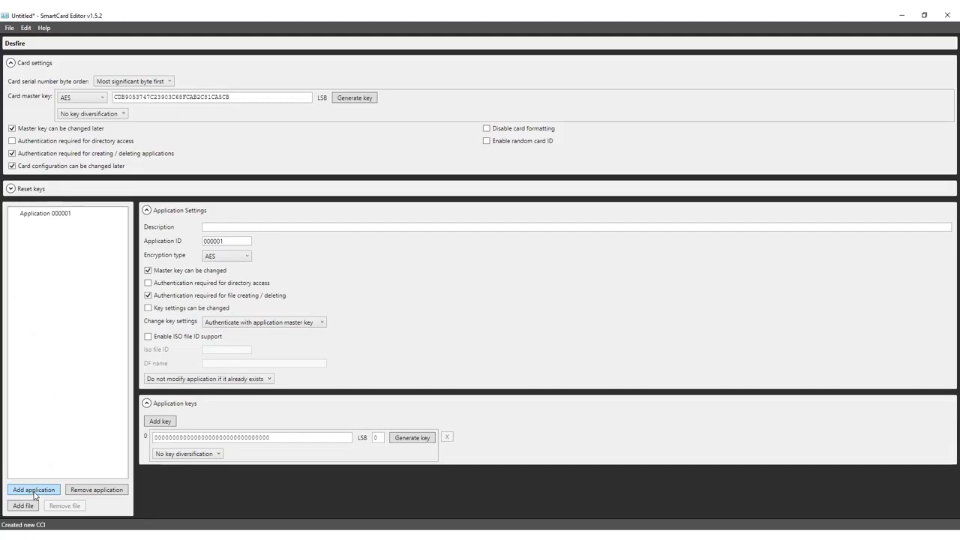
Add Applications 000002 and 000003, deleting the extra Application 000004
click(34, 491)
click(33, 491)
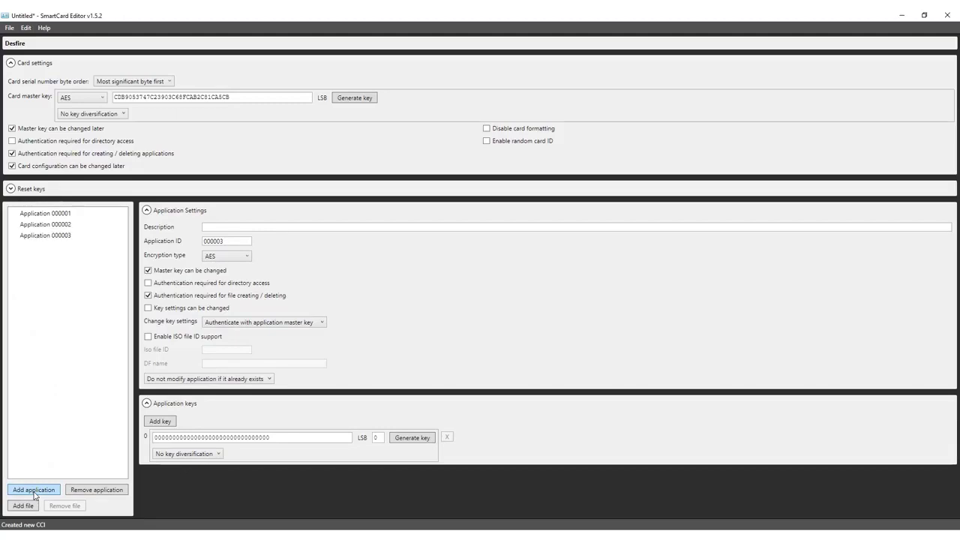
click(34, 491)
click(62, 250)
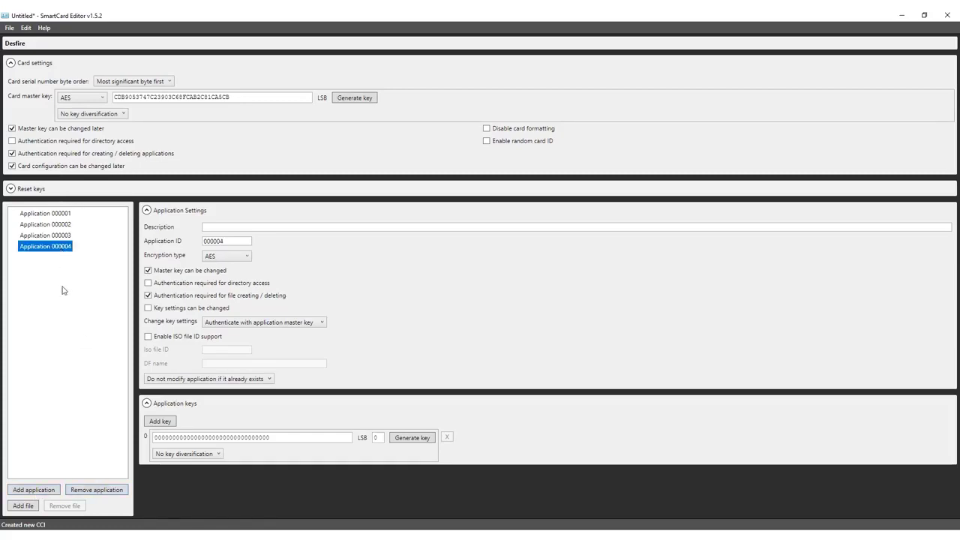
click(69, 488)
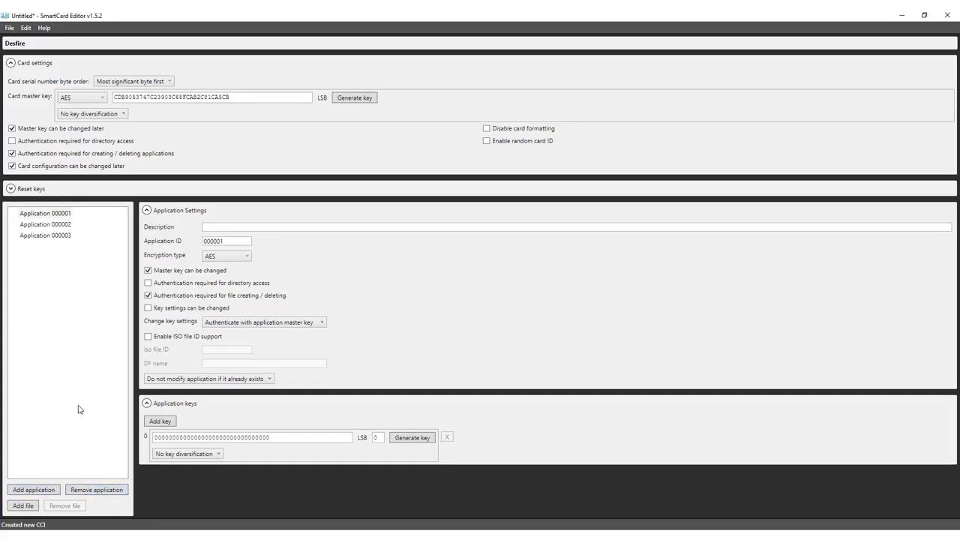
Describe Application 000001 as 'Identification' with AES, leaving existing applications unmodified
click(62, 213)
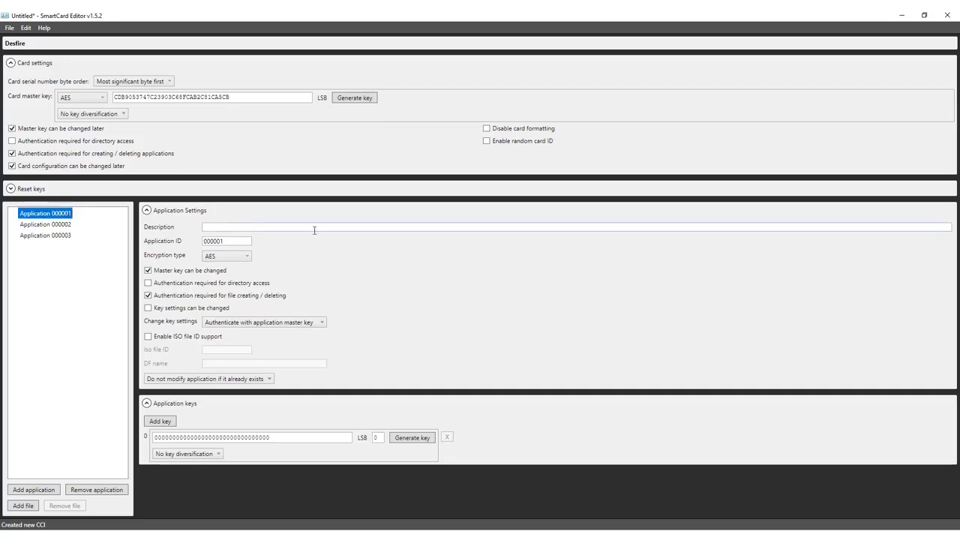
click(309, 228)
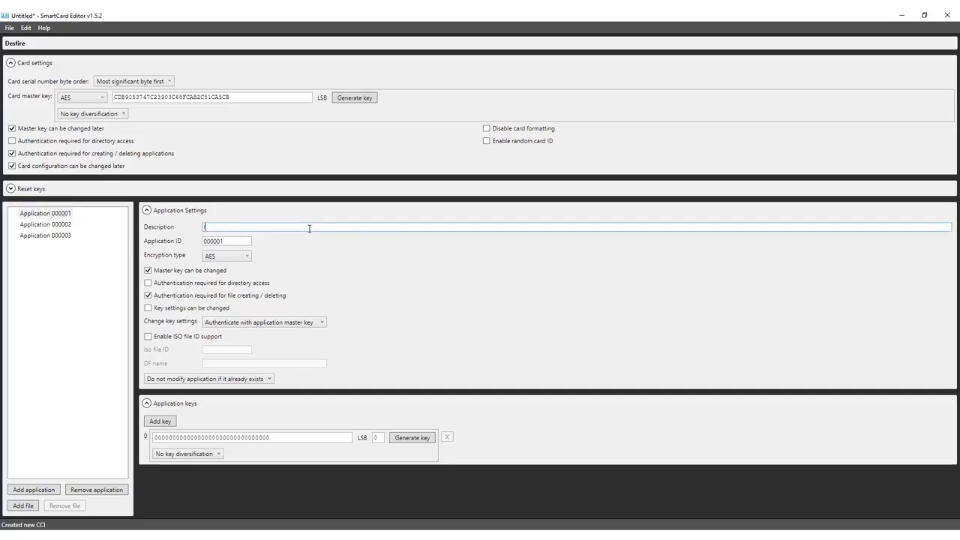
text(Identification)
click(240, 257)
click(239, 261)
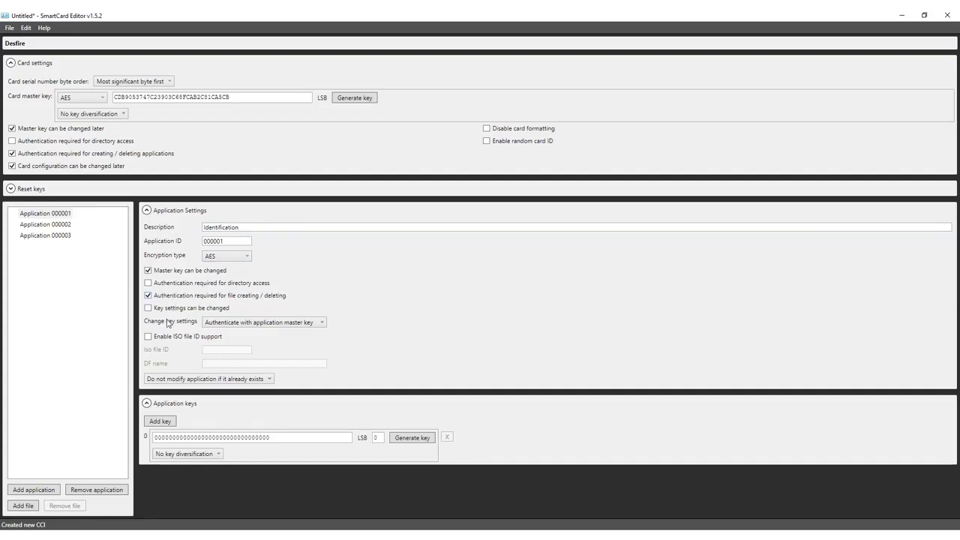
click(234, 325)
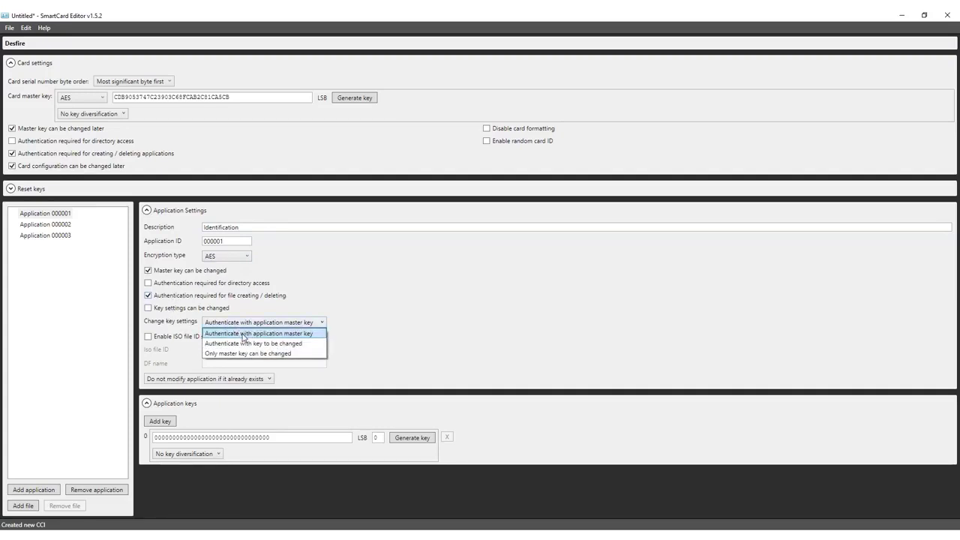
click(243, 336)
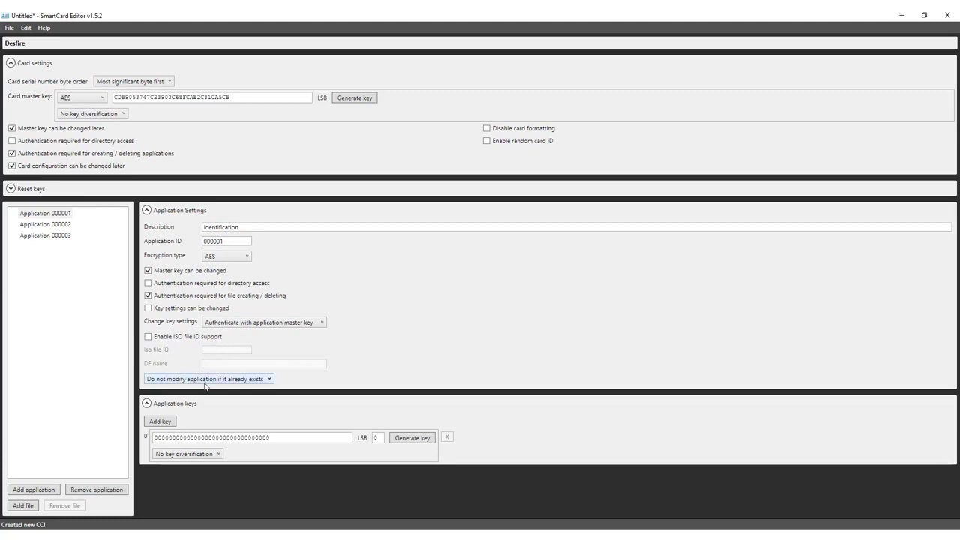
click(255, 384)
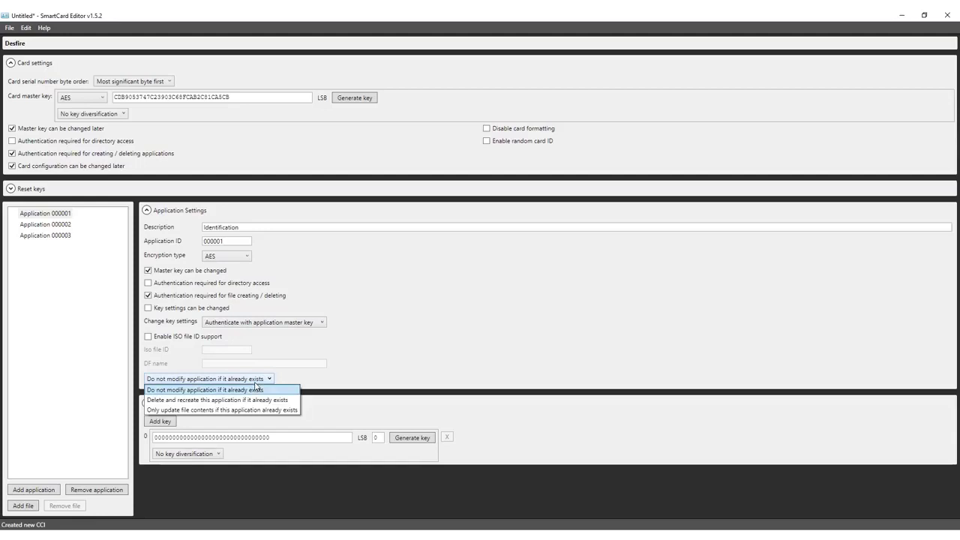
click(214, 390)
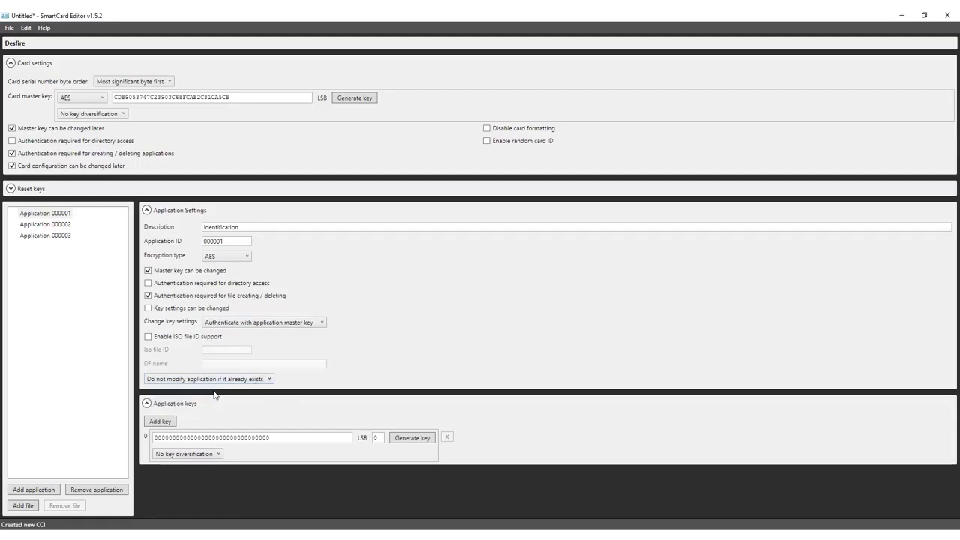
Add keys 1 and 2, generate random values for keys 0–2, and add File 0
click(163, 423)
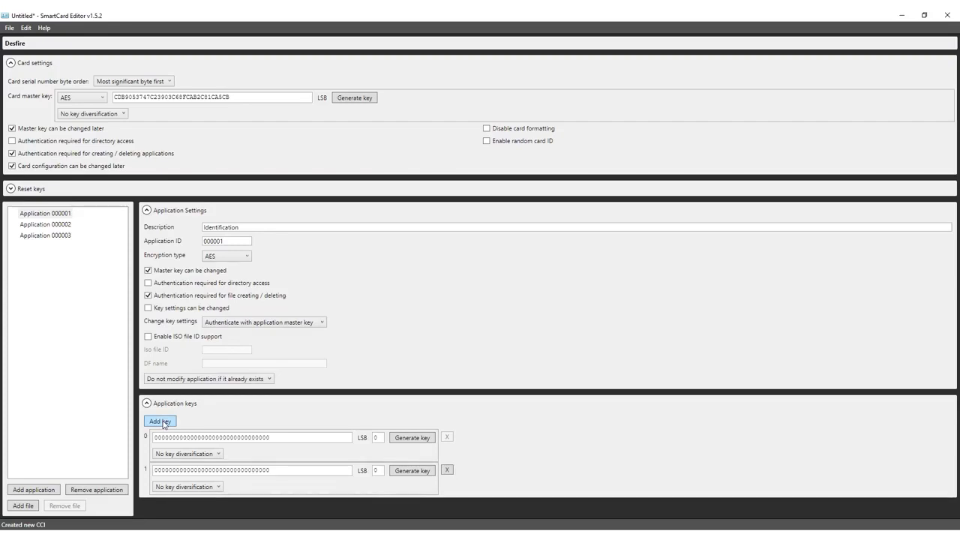
click(163, 423)
scroll(242, 418, down, 1)
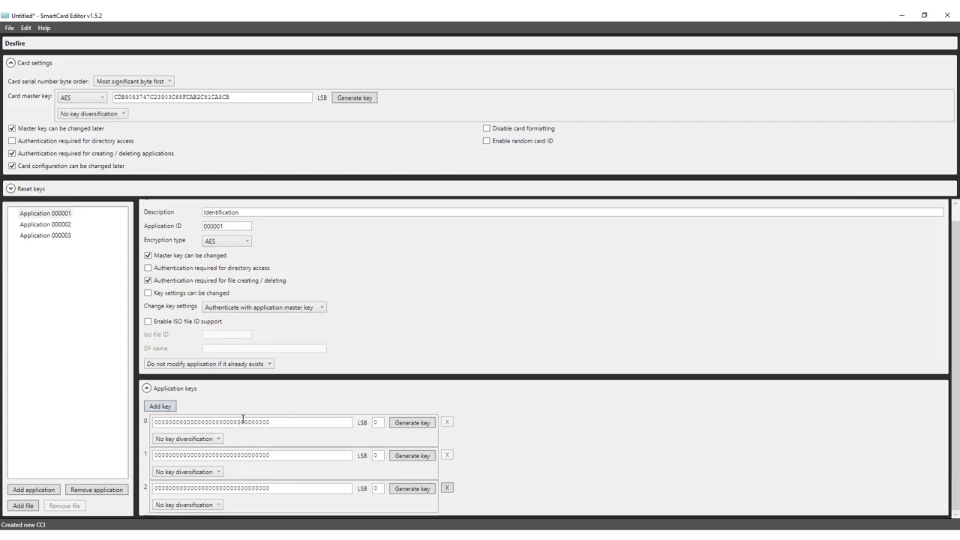
click(412, 425)
click(412, 457)
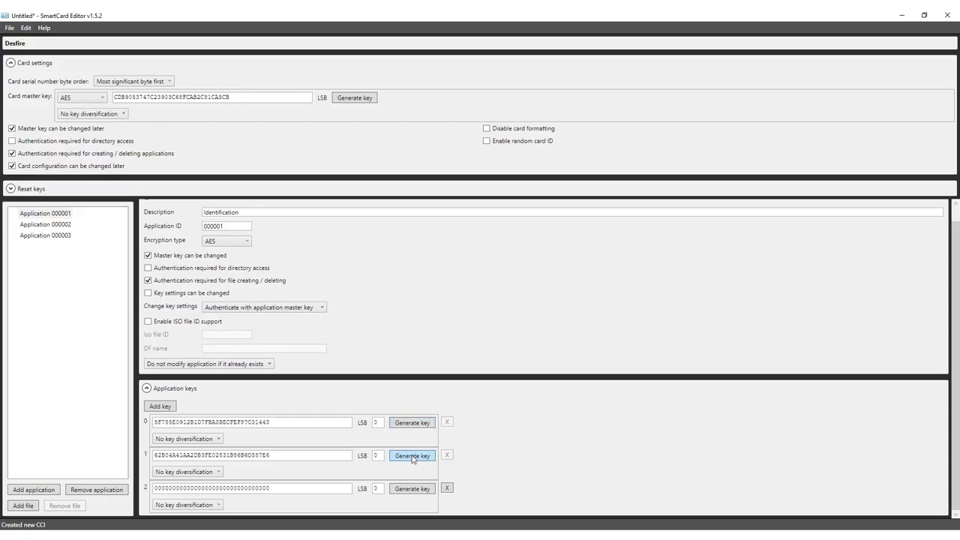
click(410, 489)
click(22, 505)
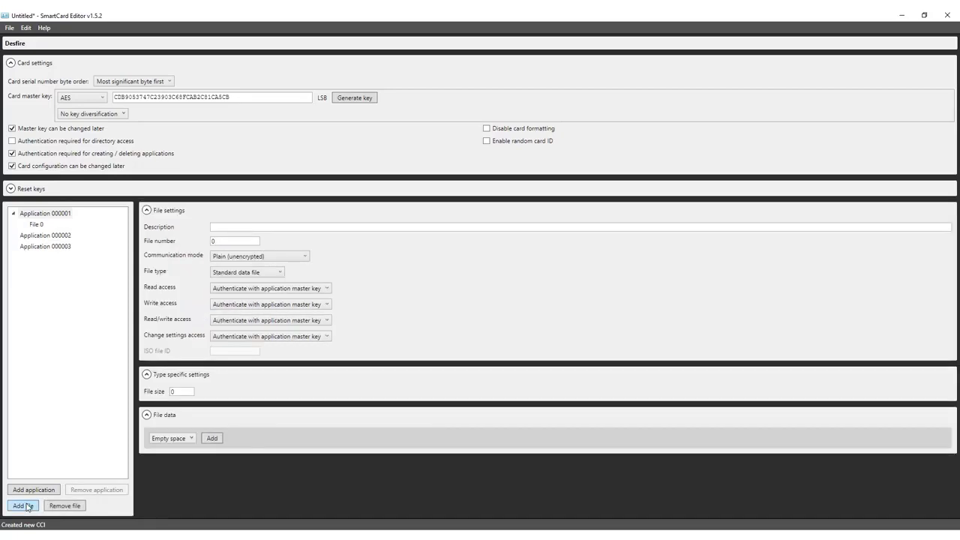
Describe File 0 as 'Personal Information', Encrypted communication, keeping it a Standard data file
click(232, 226)
text(Per)
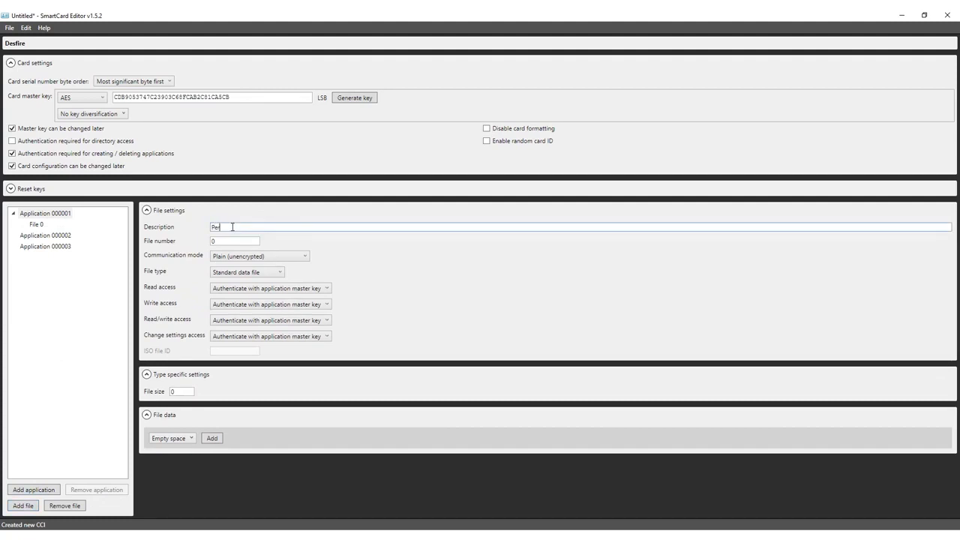
text(sonal Information)
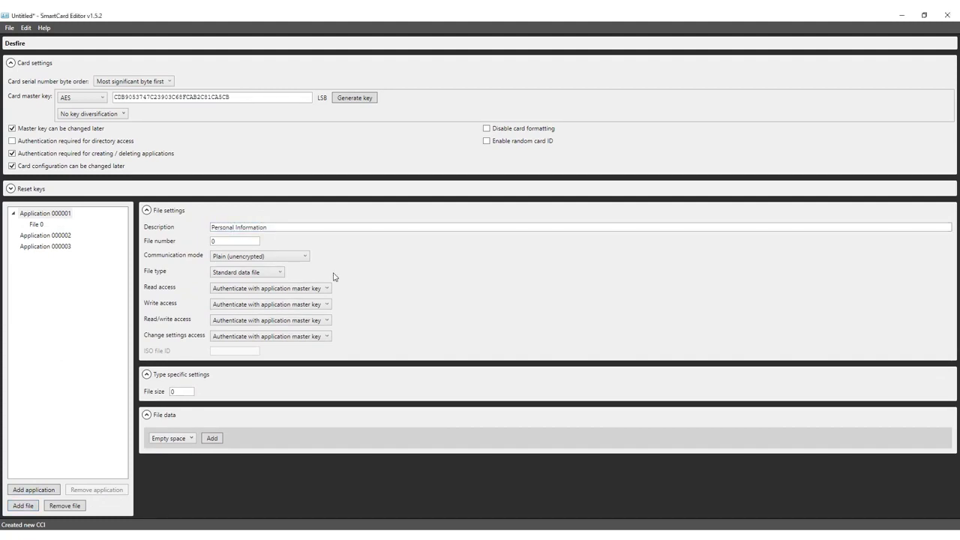
click(290, 258)
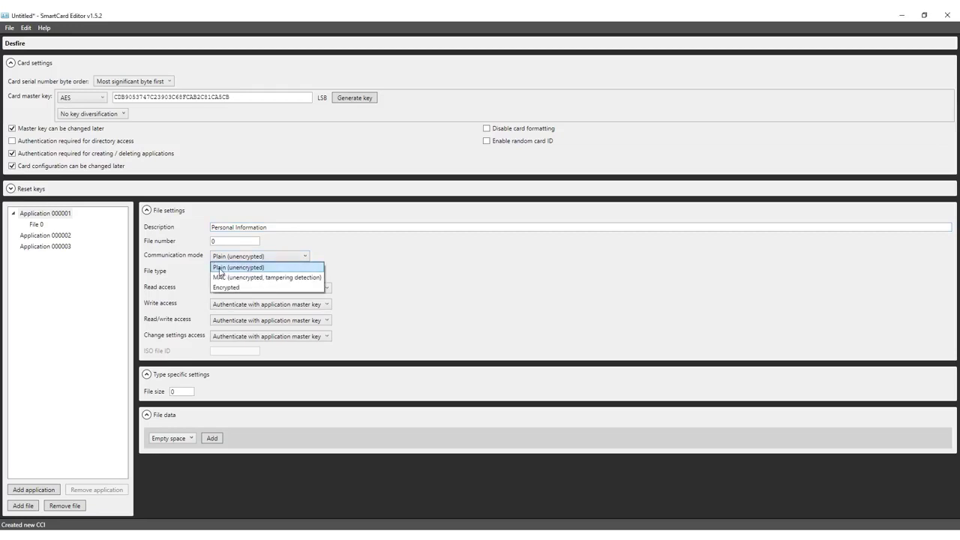
click(220, 267)
click(227, 256)
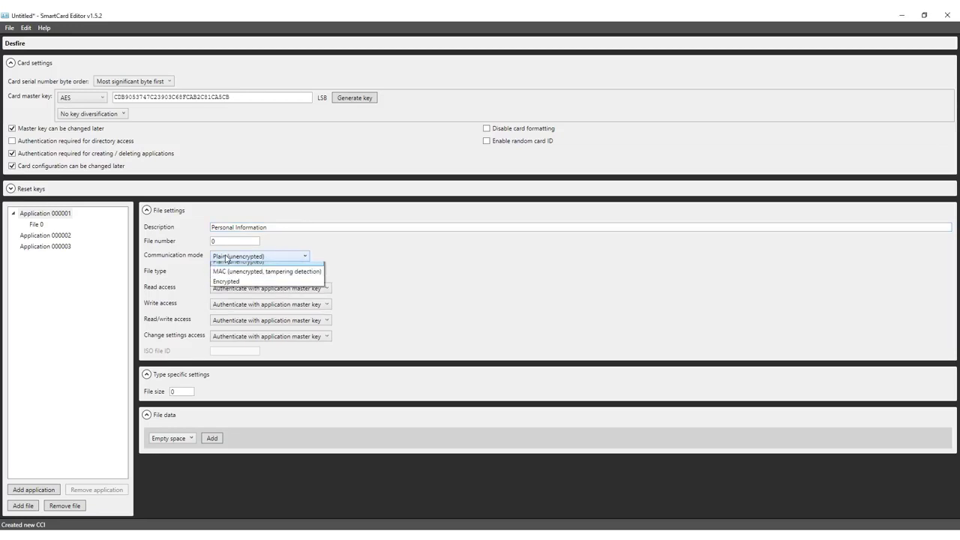
click(225, 288)
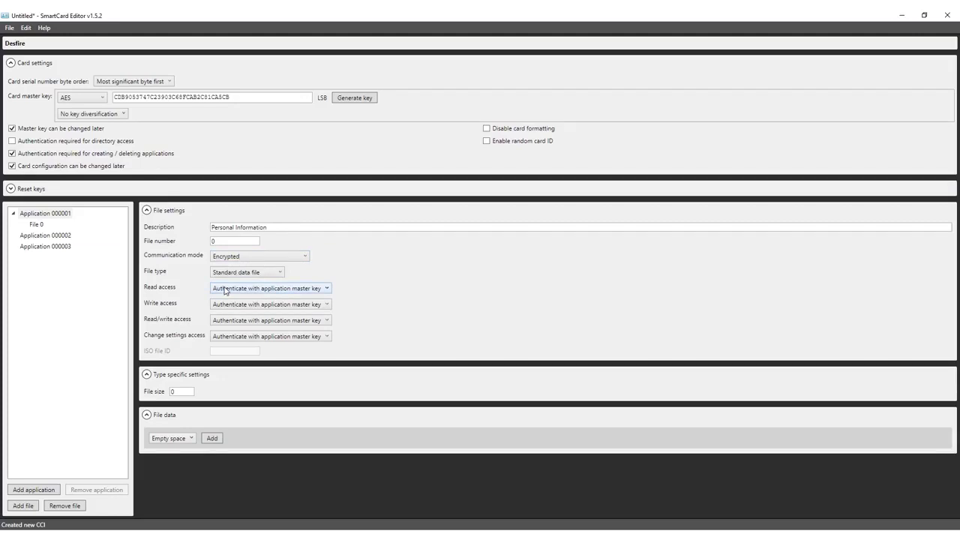
click(270, 274)
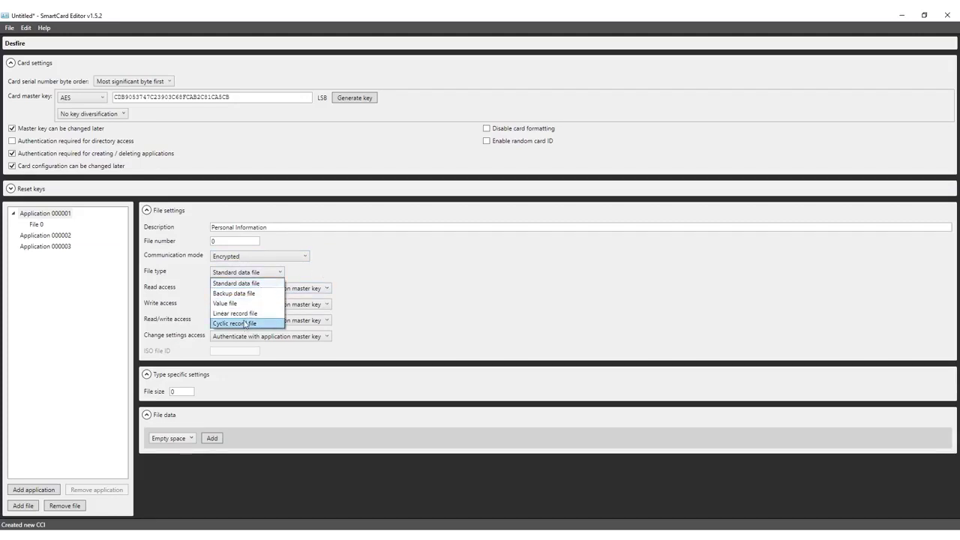
click(245, 285)
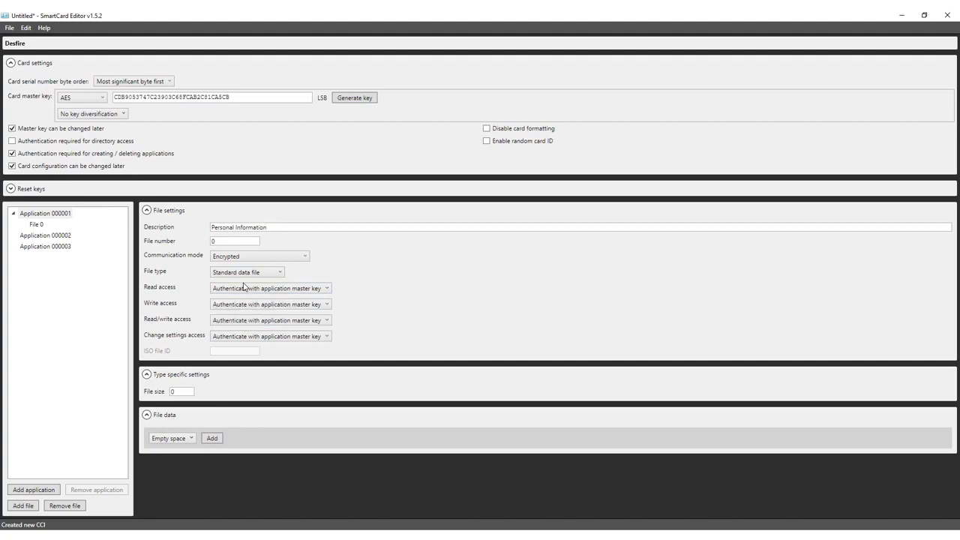
click(325, 291)
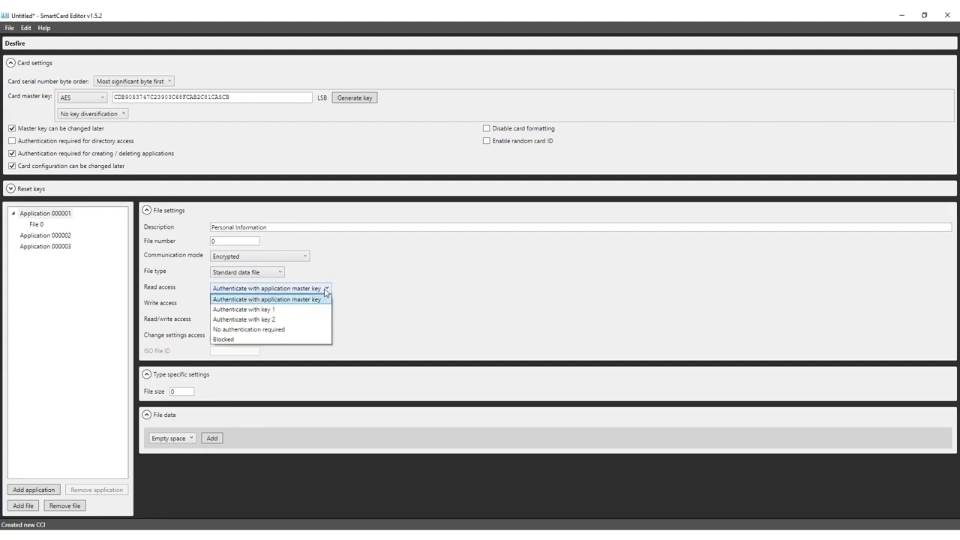
Set File 0 read access to key 1, write and read/write to key 2, settings to master key
click(242, 310)
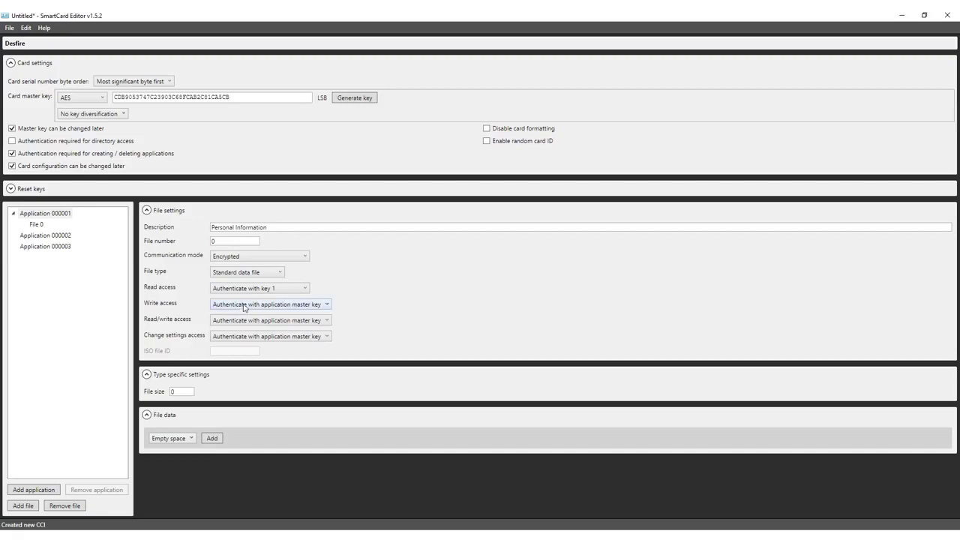
click(246, 304)
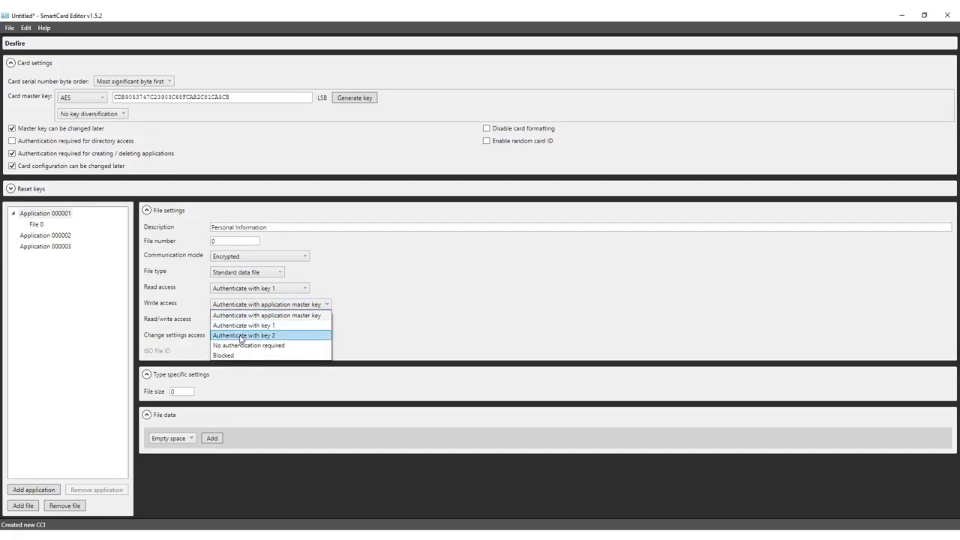
click(240, 336)
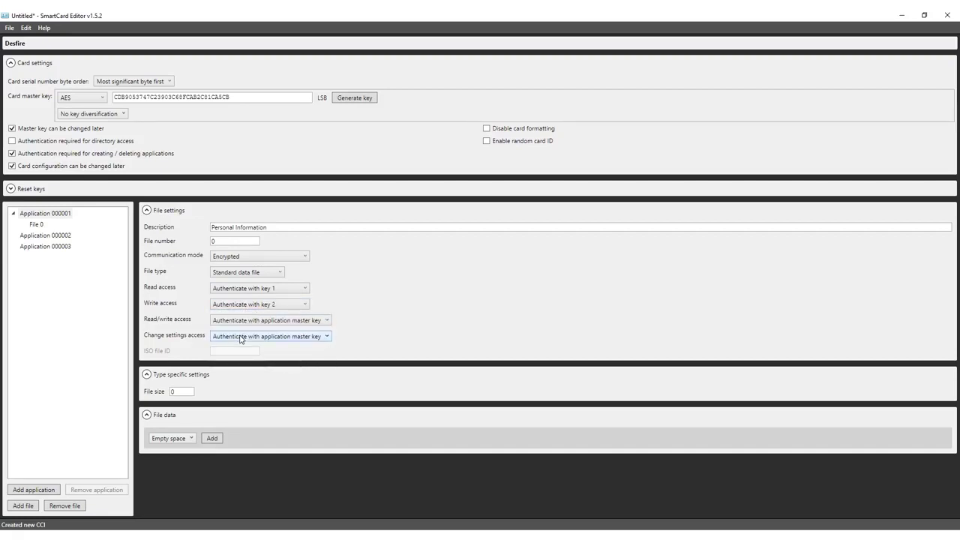
click(246, 322)
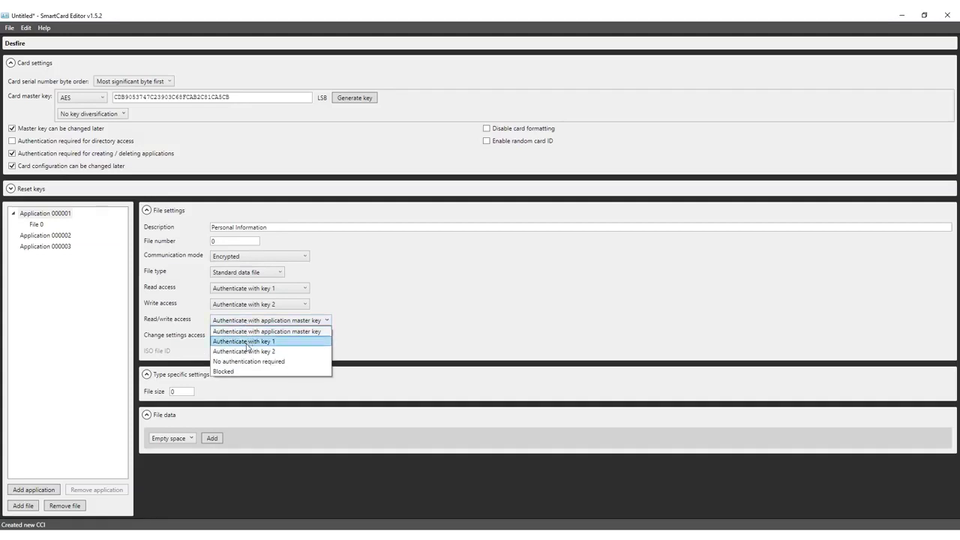
click(247, 352)
click(250, 339)
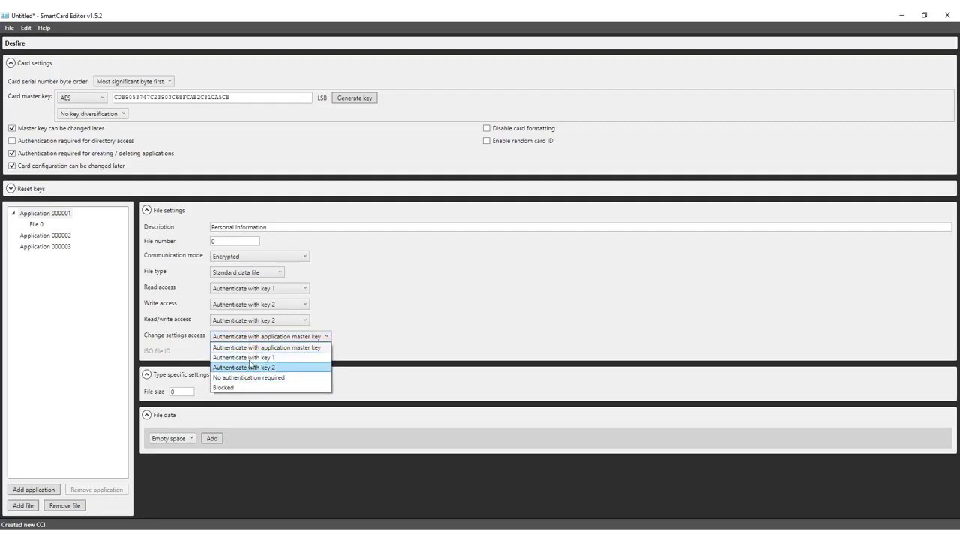
click(253, 348)
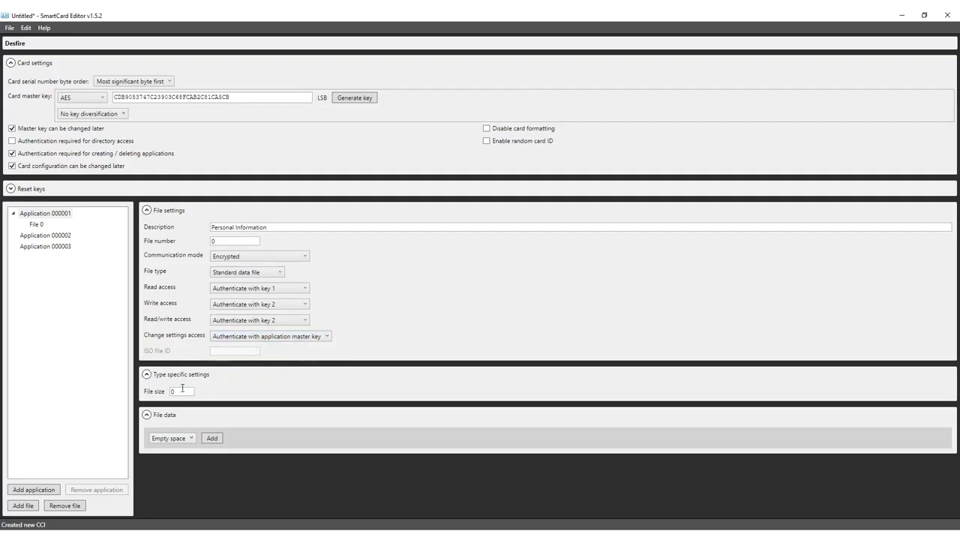
Make File 0's content Dynamic data and add a first dynamic field
drag(177, 392, 167, 393)
click(190, 439)
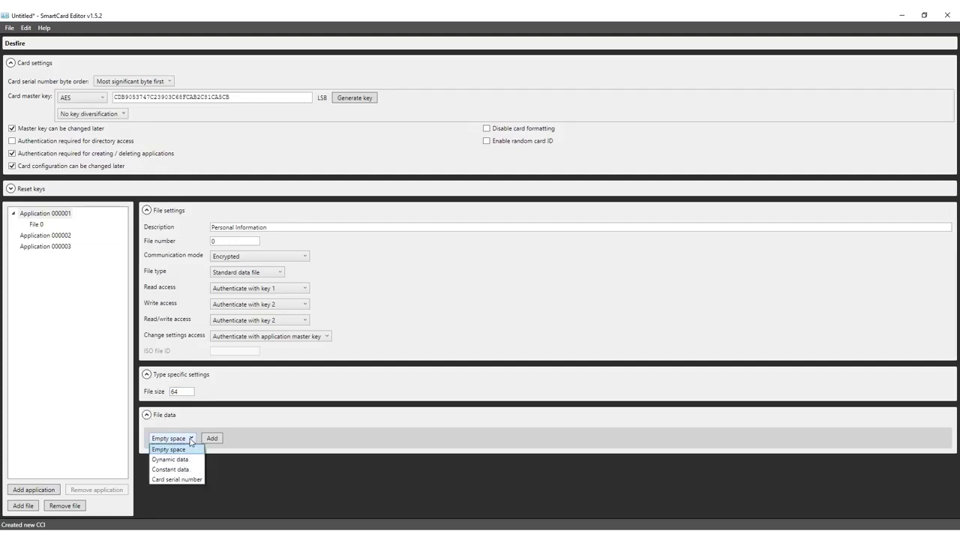
click(171, 459)
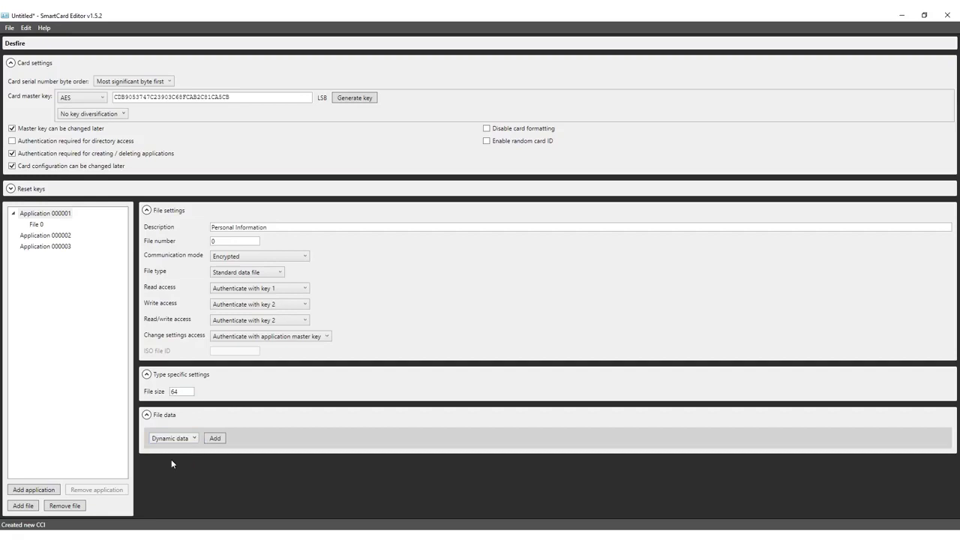
click(214, 439)
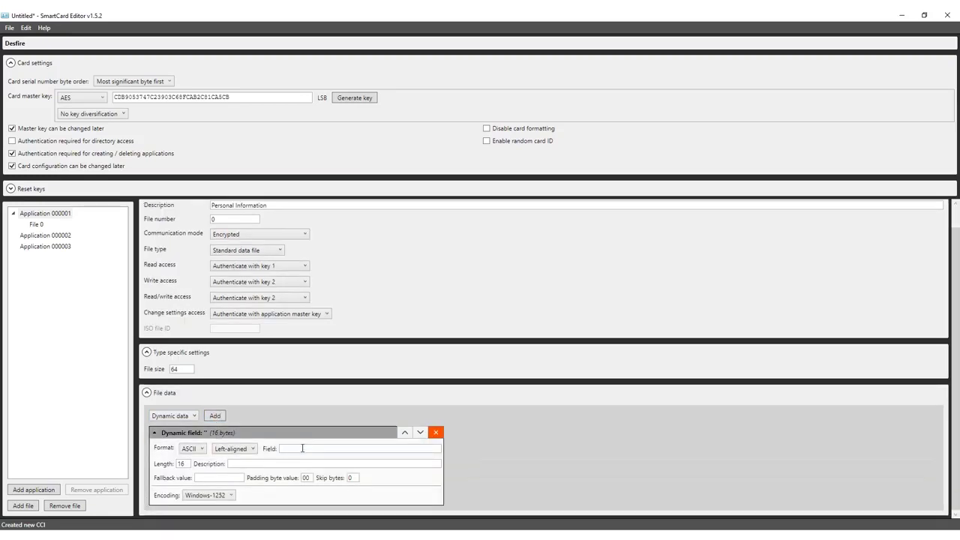
Name the field 'ID number', 6 bytes with utf-8 encoding, then add another field
click(303, 448)
text(ID number)
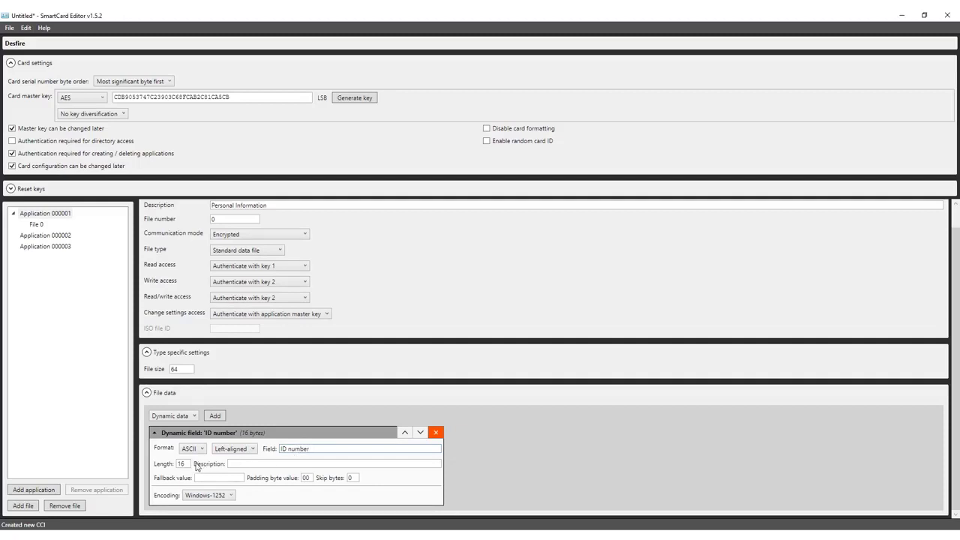
drag(189, 463, 175, 465)
text(6)
click(271, 465)
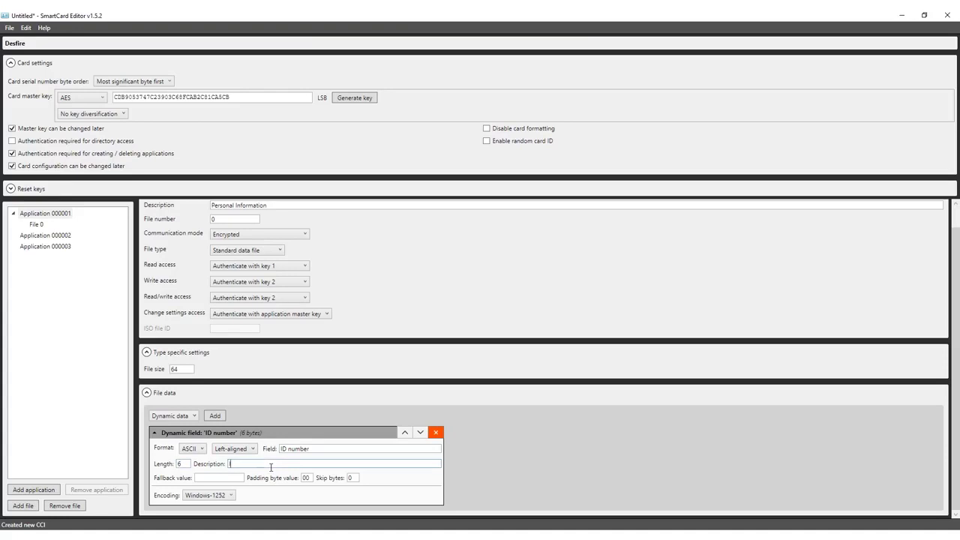
click(229, 495)
scroll(229, 457, down, 5)
click(196, 474)
click(214, 415)
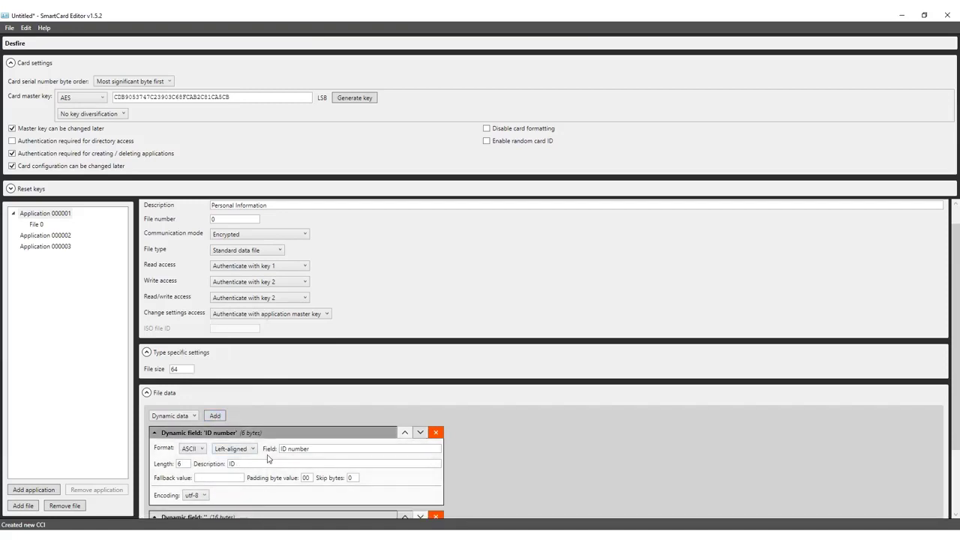
scroll(300, 458, down, 2)
Define a 12-byte 'Firstname' field with its description and utf-8 encoding
click(309, 461)
text(Firstname)
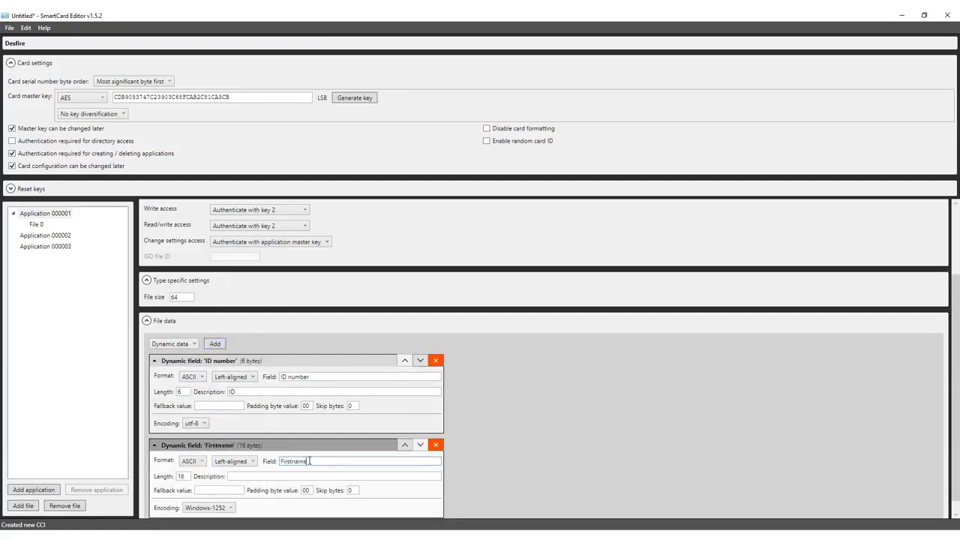
key(Tab)
text(12)
click(247, 476)
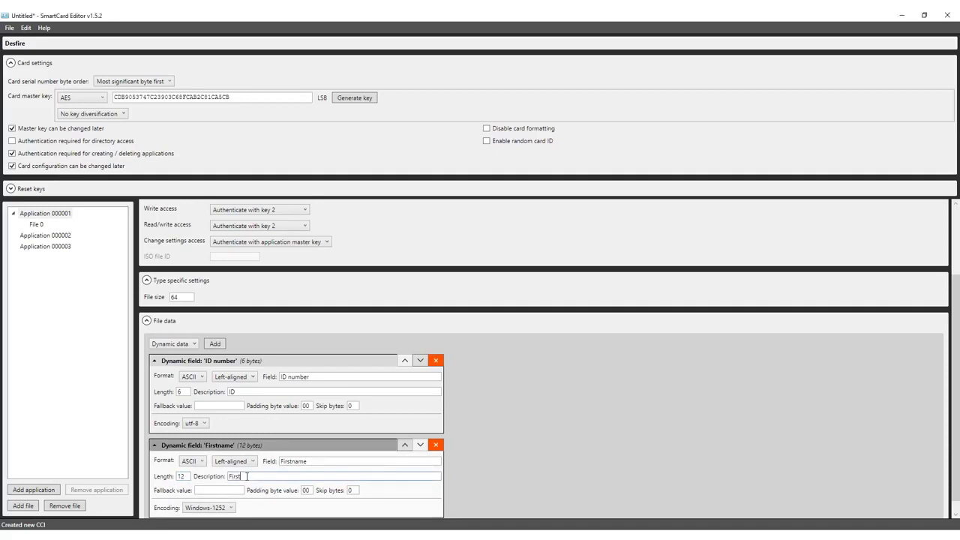
scroll(247, 476, down, 1)
click(196, 495)
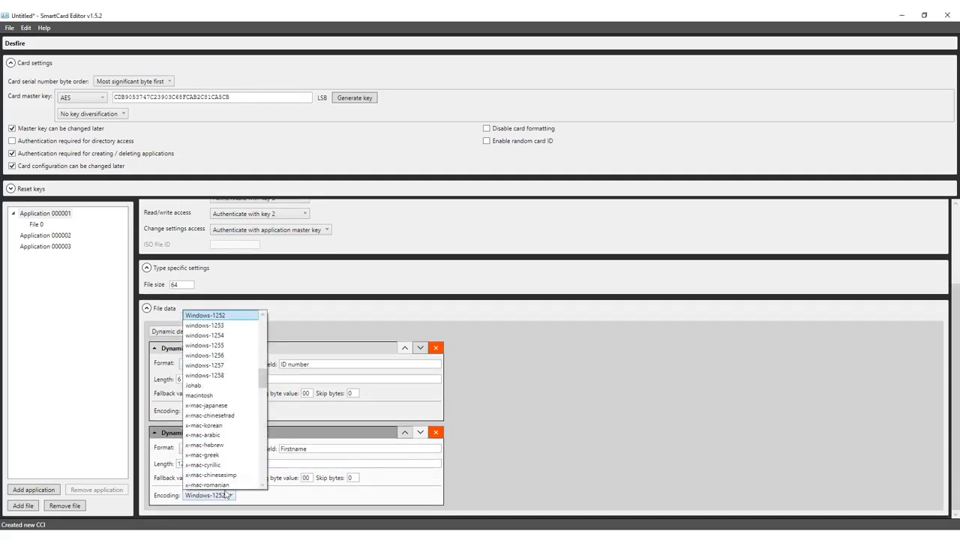
scroll(218, 450, down, 5)
click(192, 478)
Add a 12-byte 'Lastname' field with its description and utf-8 encoding
click(214, 331)
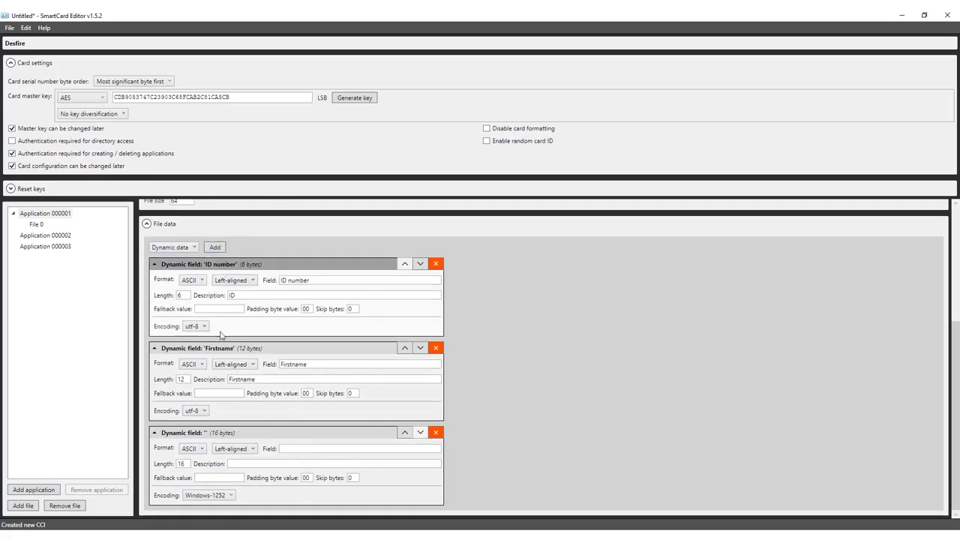
text(Lastname)
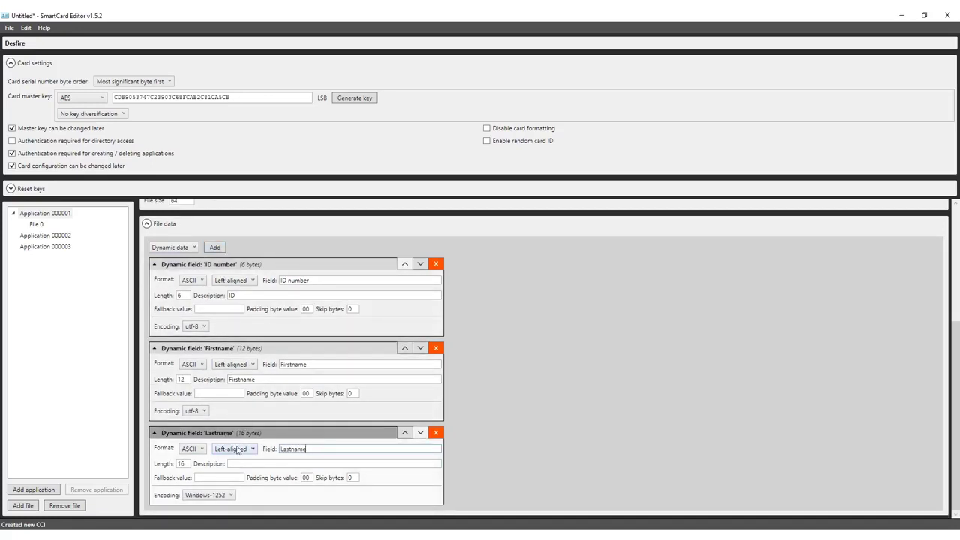
drag(187, 463, 165, 463)
text(12)
click(281, 465)
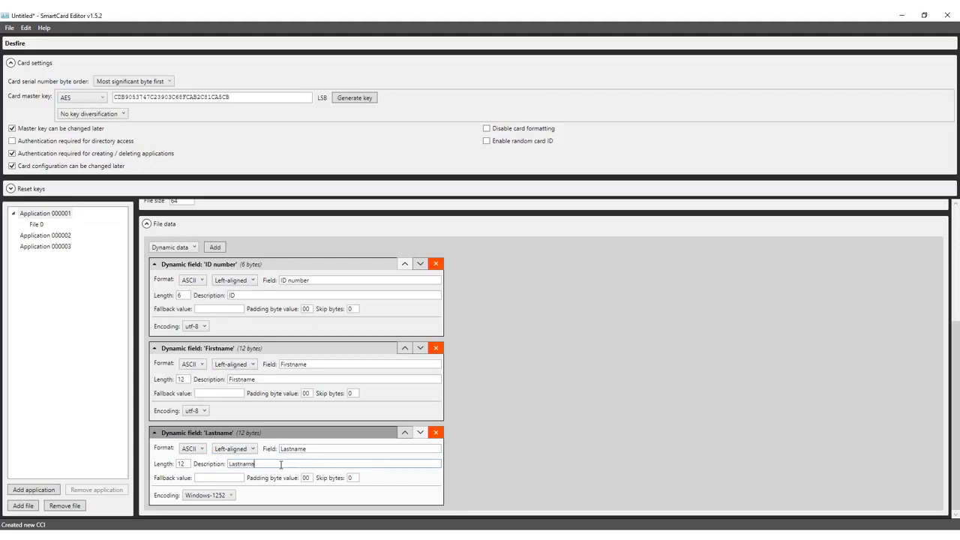
click(206, 495)
scroll(219, 476, down, 5)
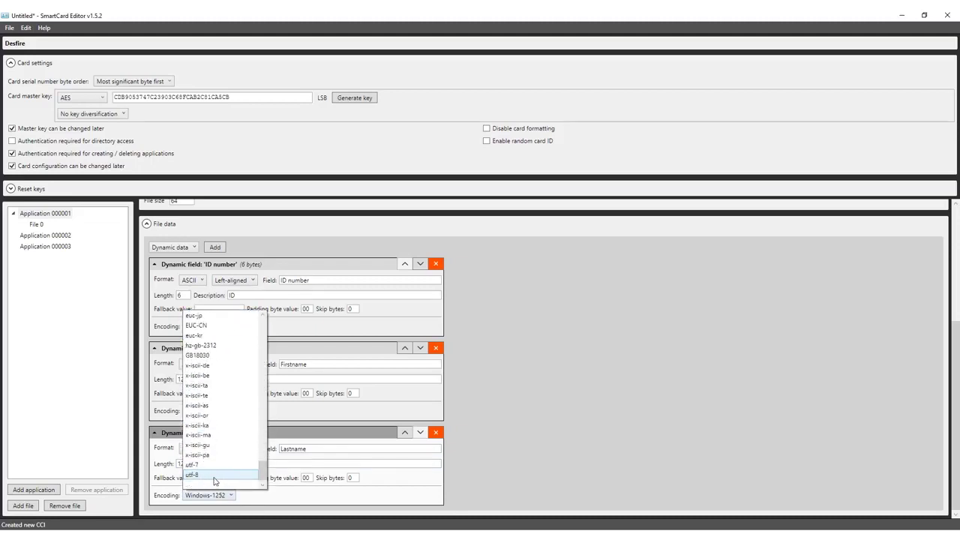
click(217, 477)
Add a fourth, still-empty dynamic field to the file data
click(215, 247)
scroll(572, 432, down, 3)
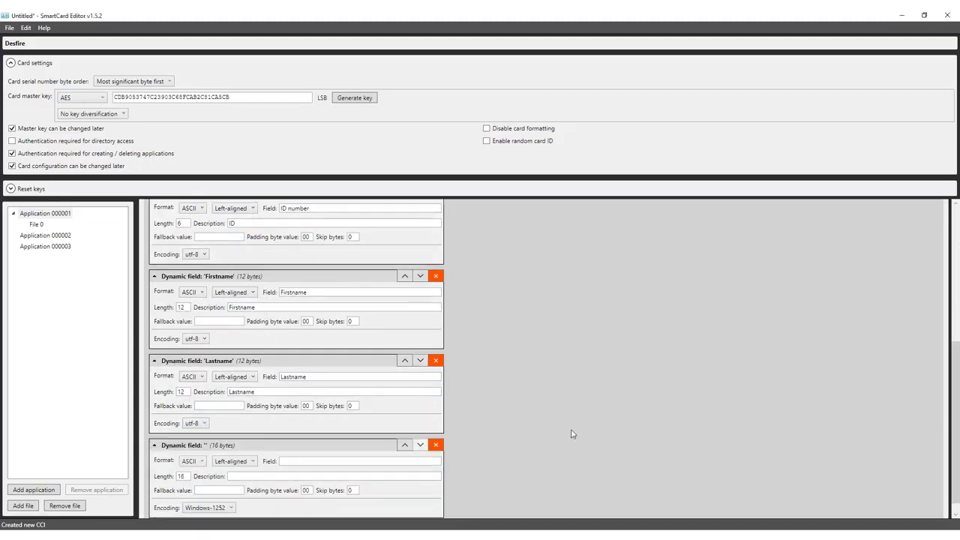
click(327, 448)
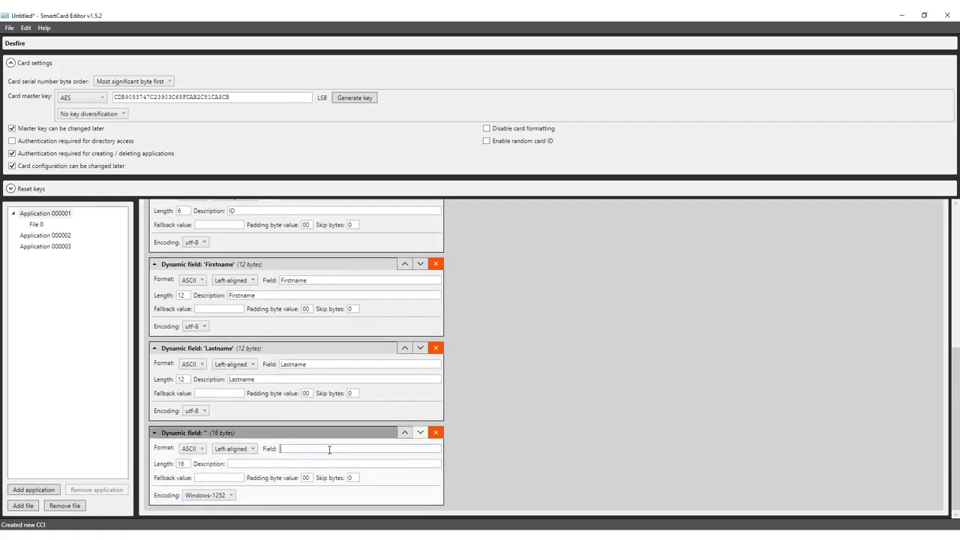
Make the fourth field an 8-byte 'Date of birth' field with utf-8 encoding
text(Date of birth)
double_click(179, 463)
text(8)
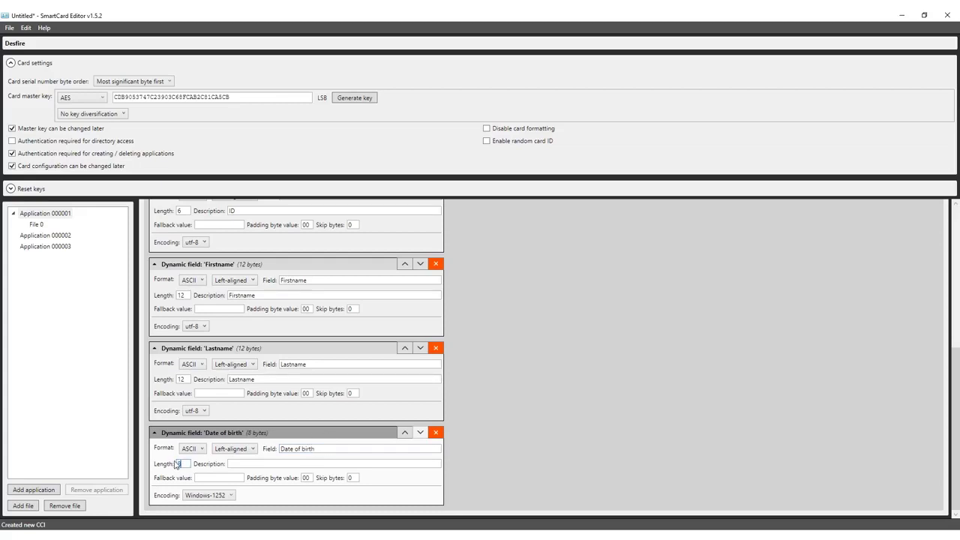
click(250, 464)
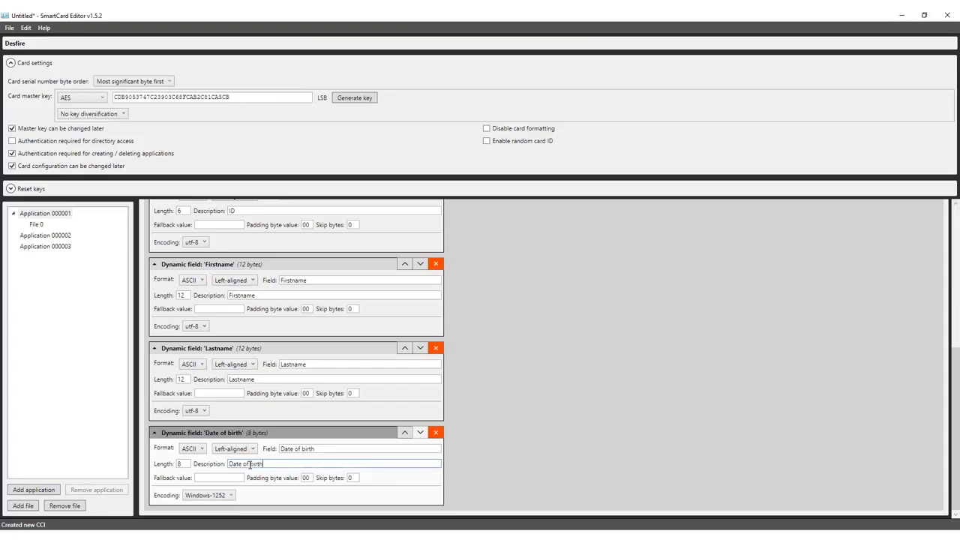
click(209, 495)
scroll(217, 469, down, 10)
click(214, 476)
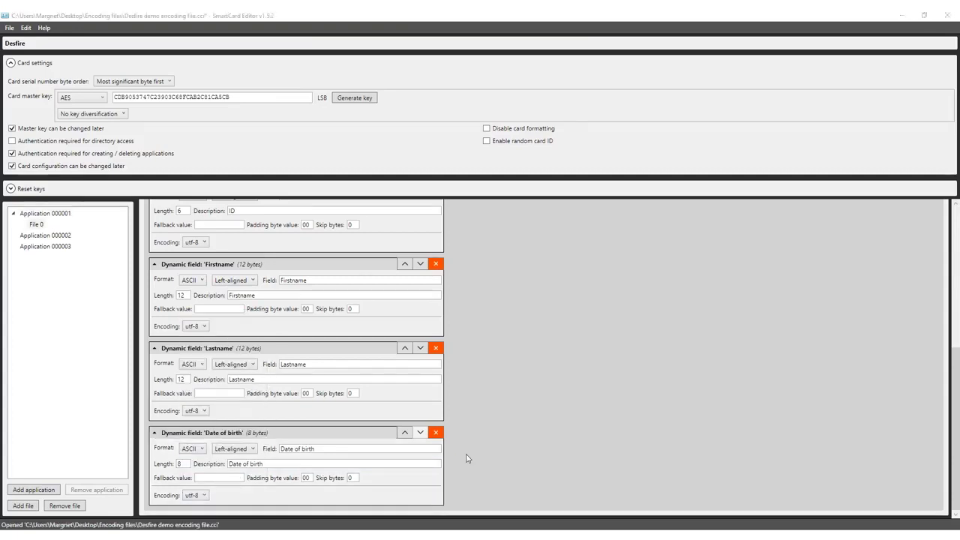
Describe Application 000002 as 'Access Control'
click(51, 237)
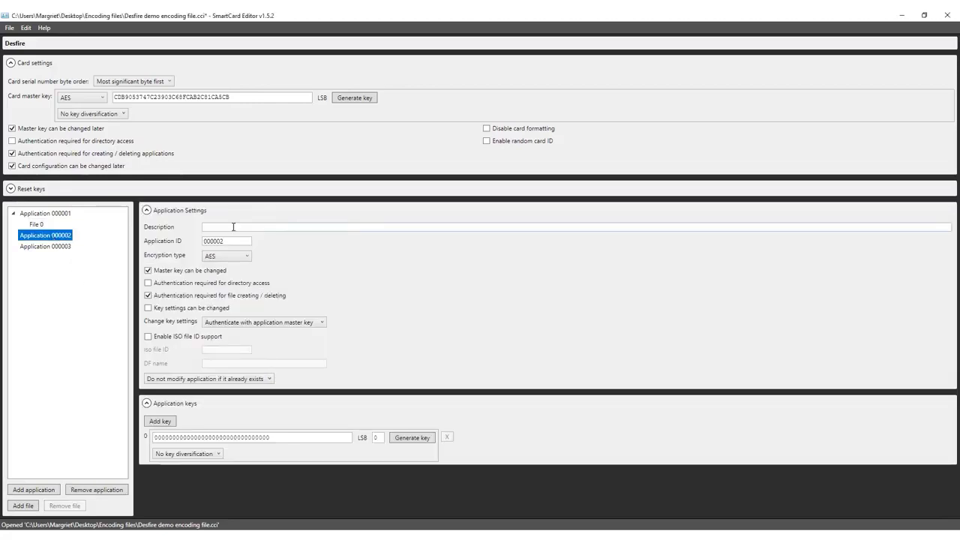
click(231, 225)
text(Access Control)
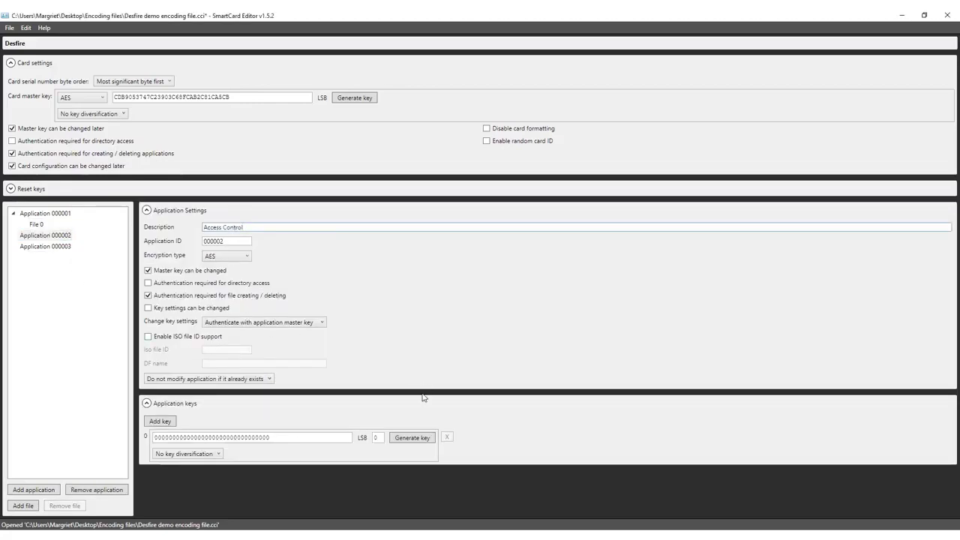
Give Application 000002 three keys with generated values and add a new File 0
click(162, 423)
click(162, 422)
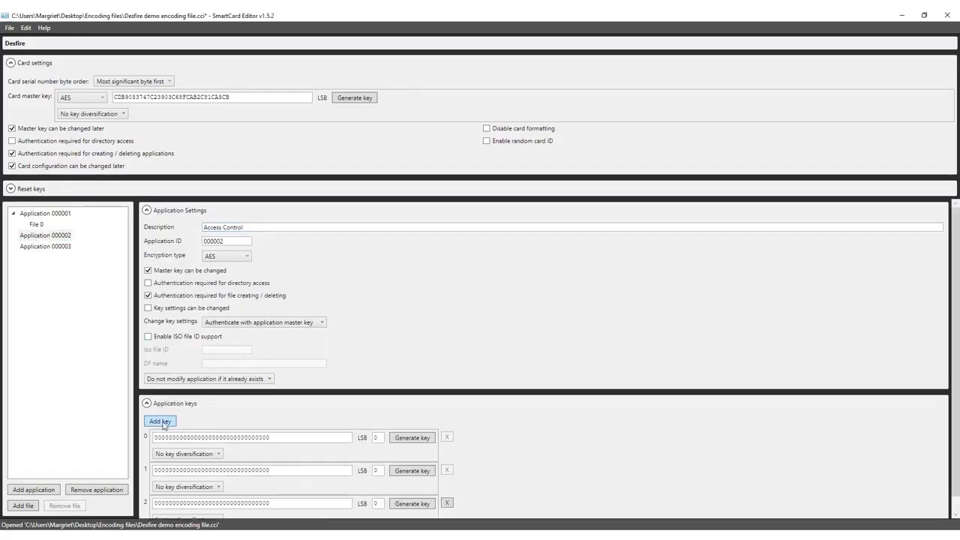
click(424, 440)
click(419, 472)
click(410, 506)
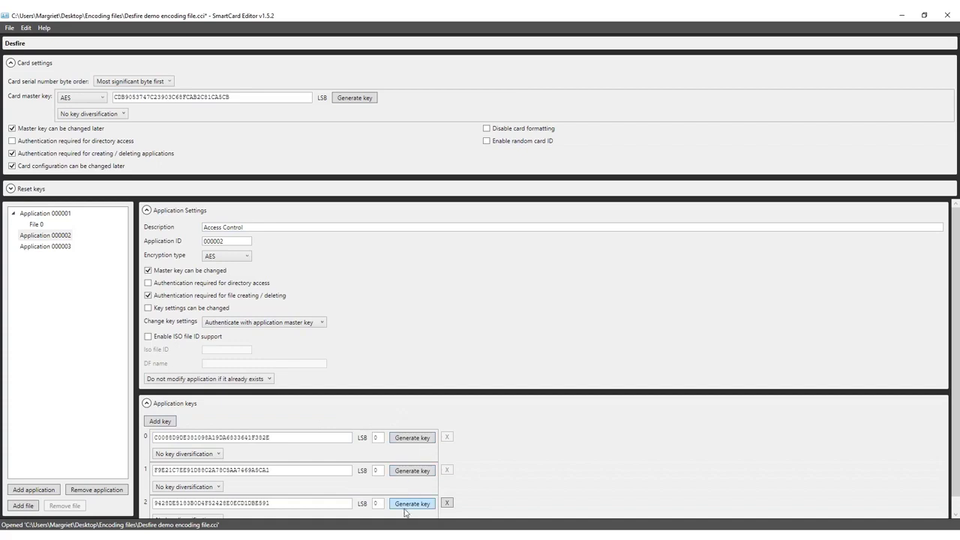
click(24, 510)
click(35, 246)
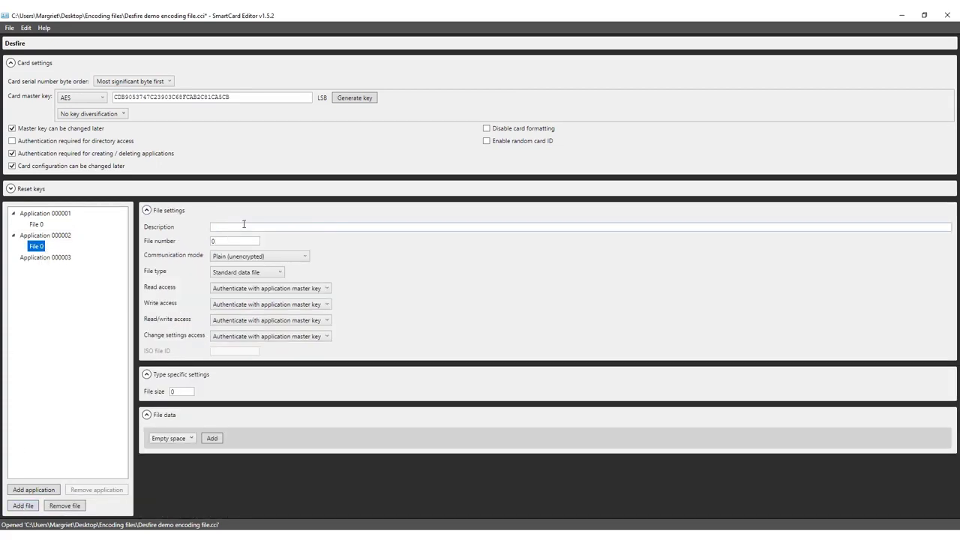
Describe File 0 as 'Access Control' with Encrypted communication mode
click(245, 225)
text(Access Control)
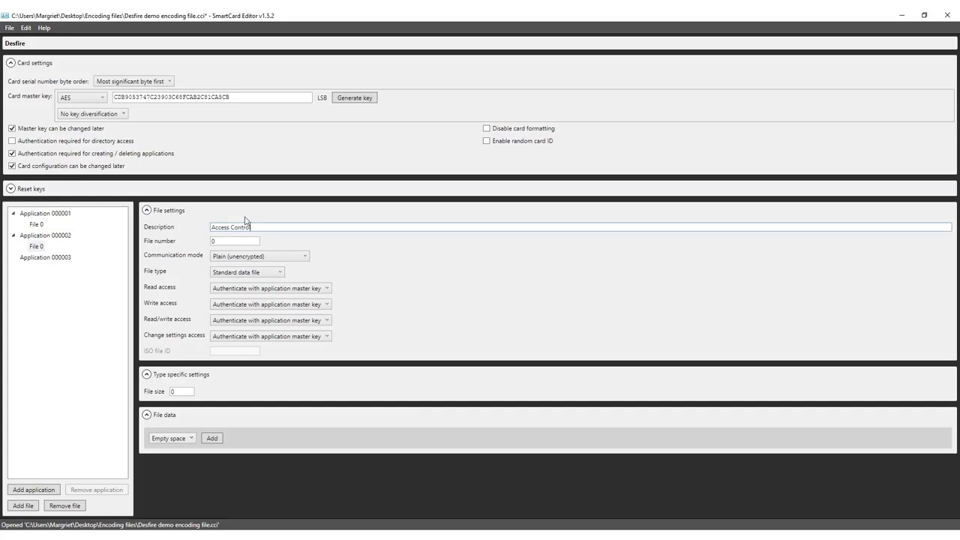
click(230, 258)
click(233, 286)
Require key 1 for reading and key 2 for write and read/write, then add a dynamic field
click(264, 290)
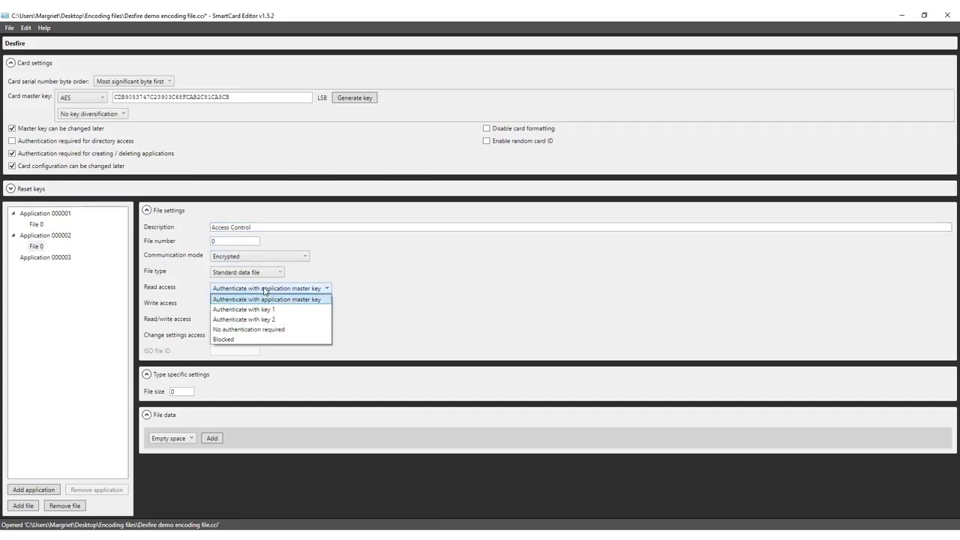
click(267, 309)
click(266, 304)
click(261, 335)
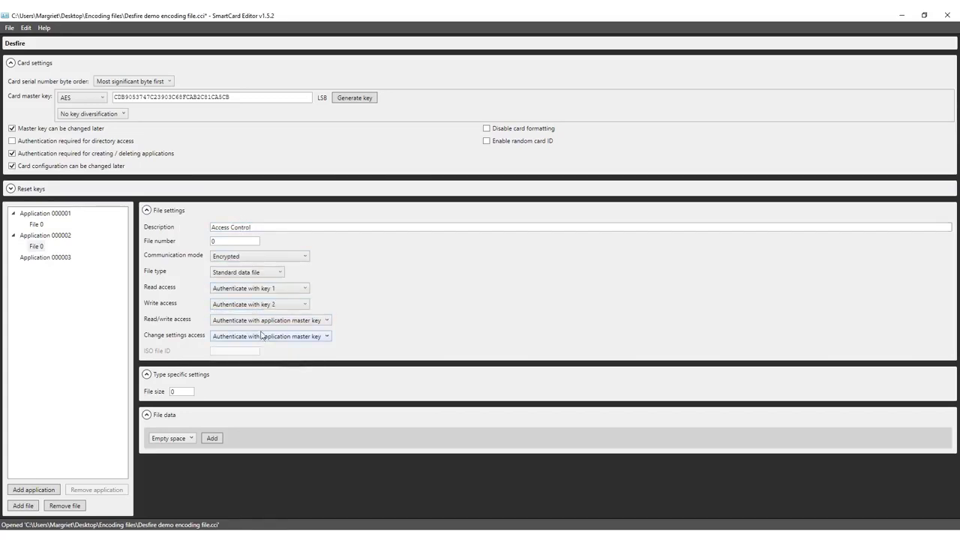
click(264, 323)
click(262, 351)
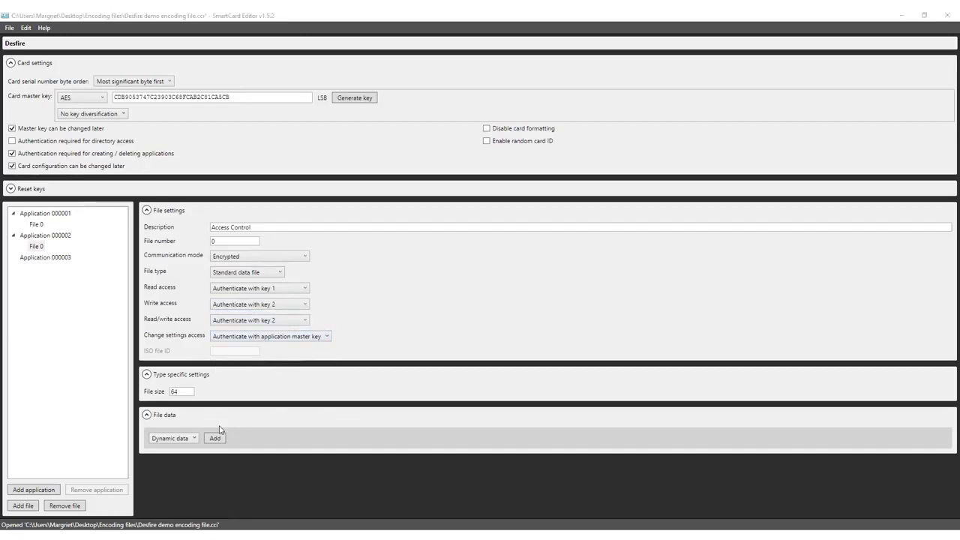
click(215, 439)
Add two more dynamic fields and name the three fields ID Number, Department and Function
click(215, 414)
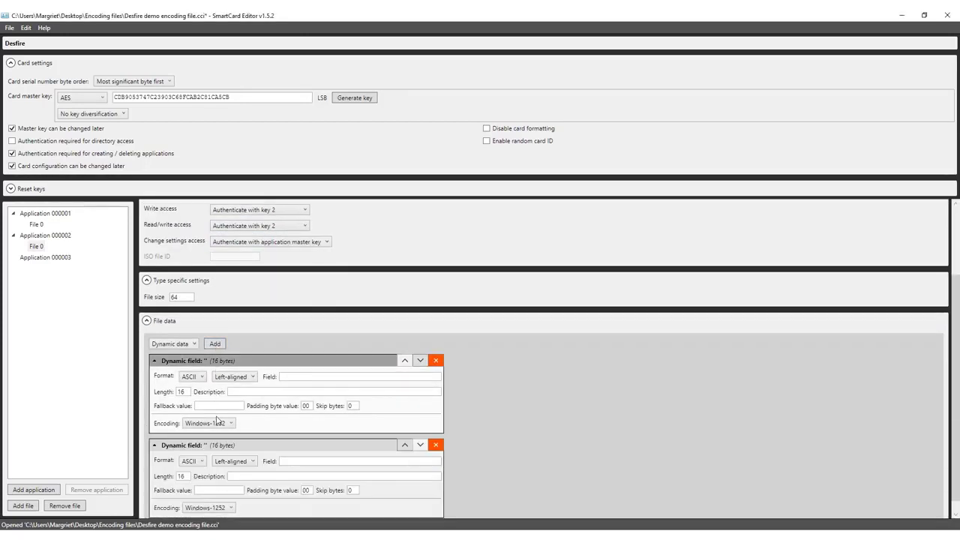
click(216, 332)
click(329, 306)
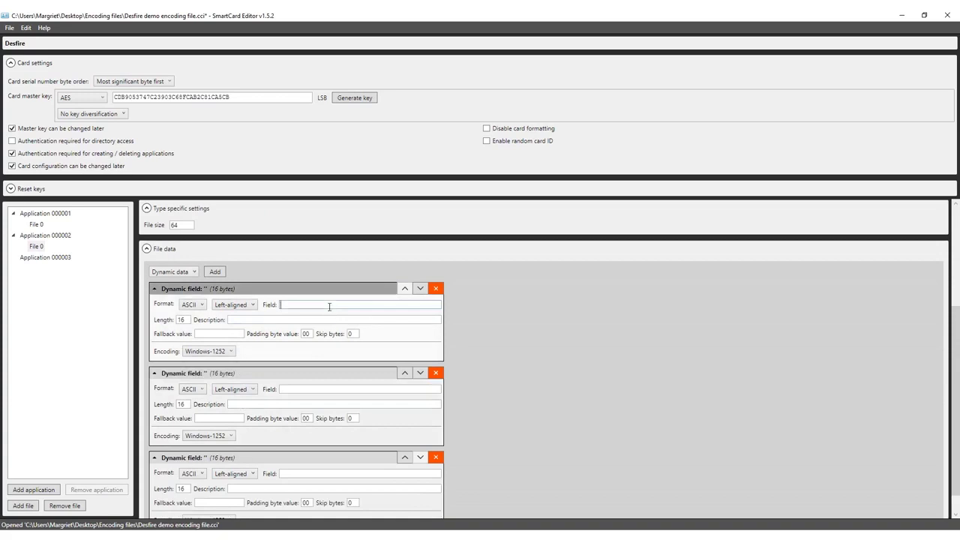
text(ID Number)
click(301, 388)
text(Department)
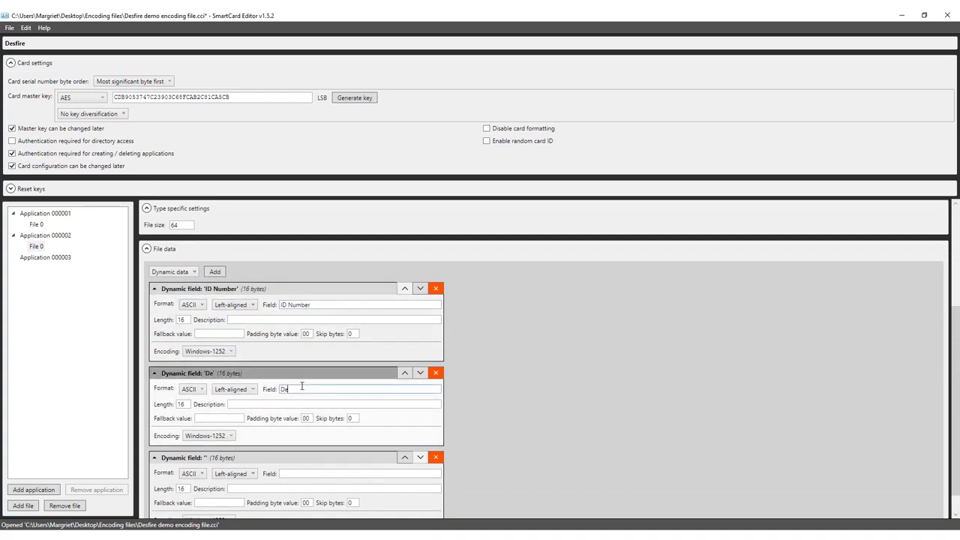
click(298, 473)
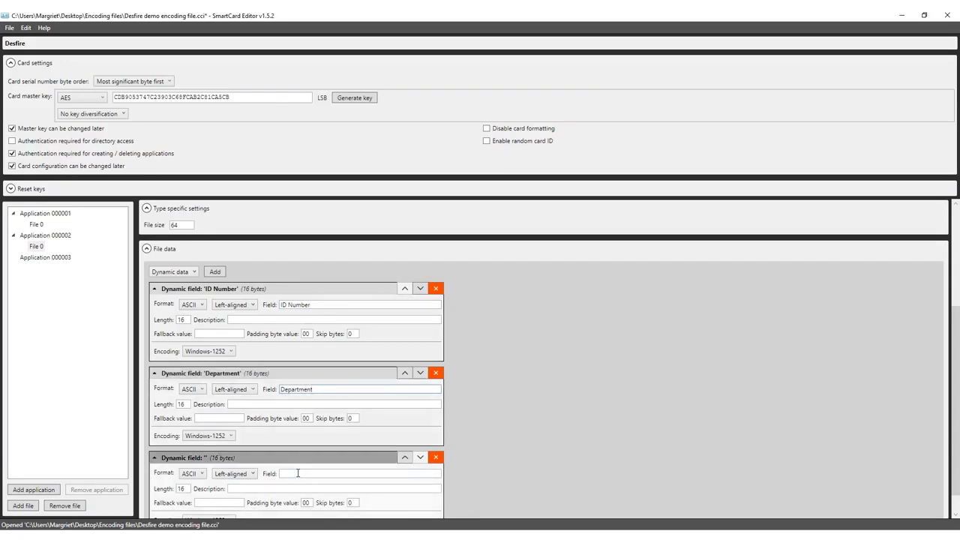
text(Function)
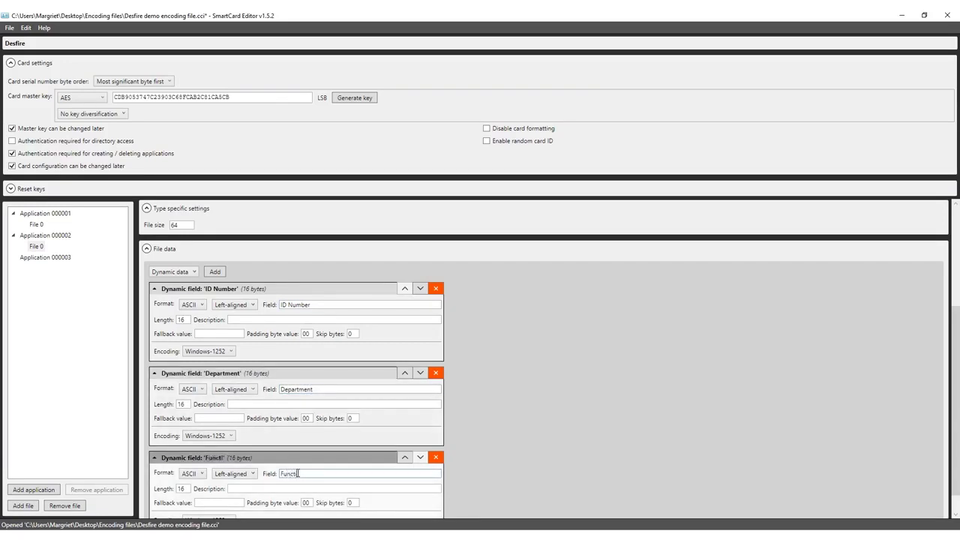
Right-align ID Number and set field lengths to 6, 20 and 20
click(233, 304)
click(234, 318)
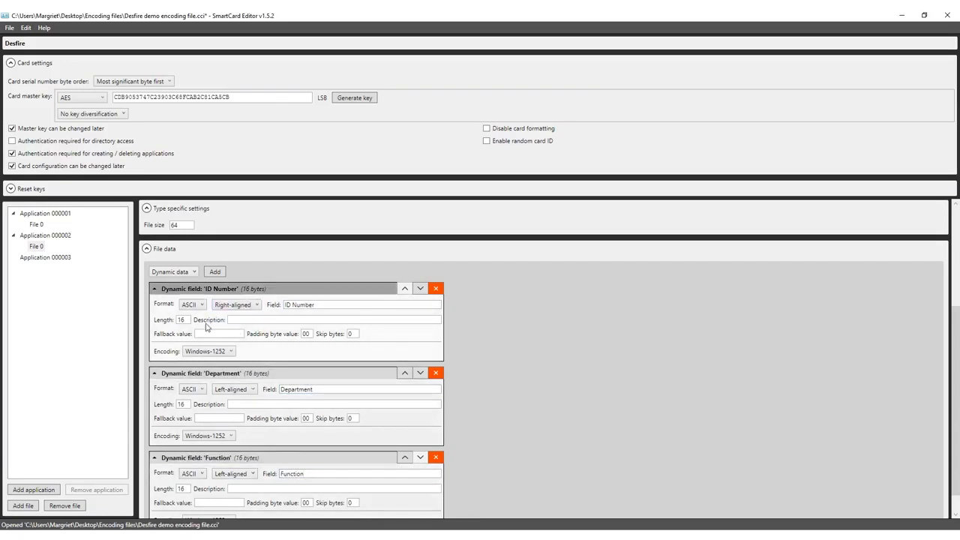
double_click(180, 319)
text(6)
double_click(181, 404)
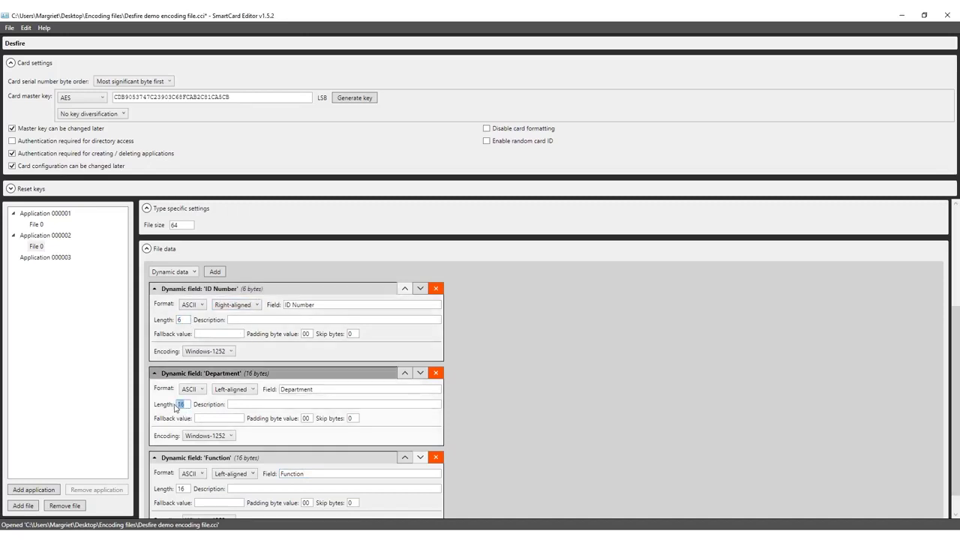
text(20)
double_click(180, 488)
text(20)
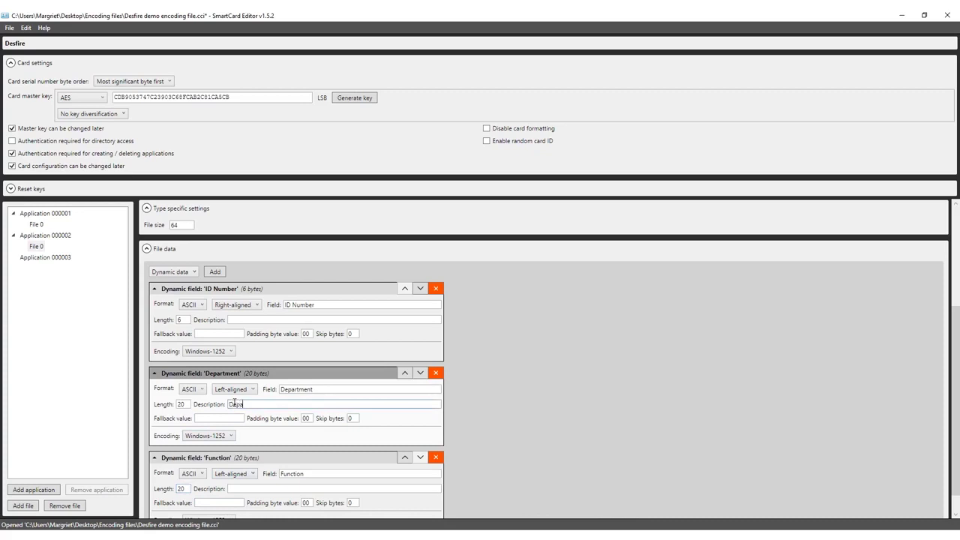
Add a description to Function and set Department and Function encoding to utf-8
click(248, 488)
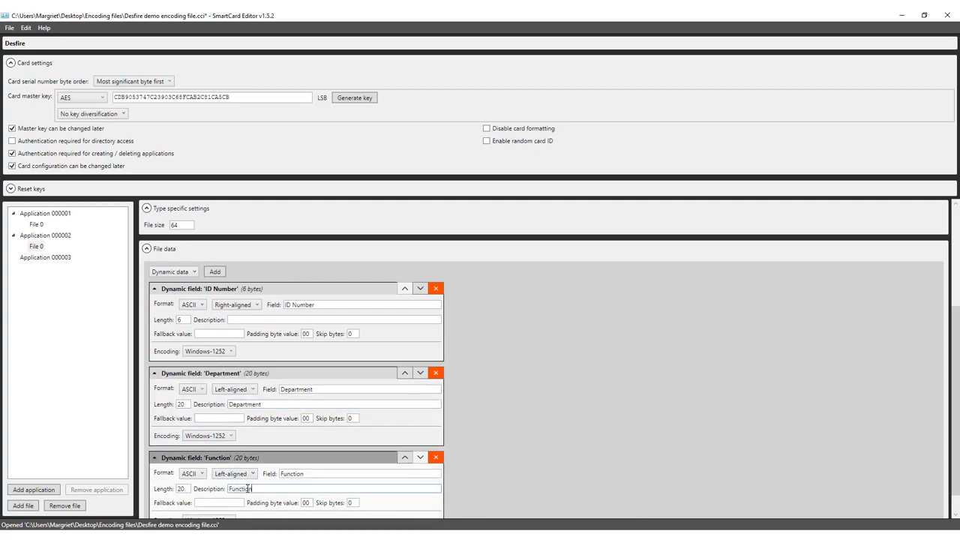
click(225, 436)
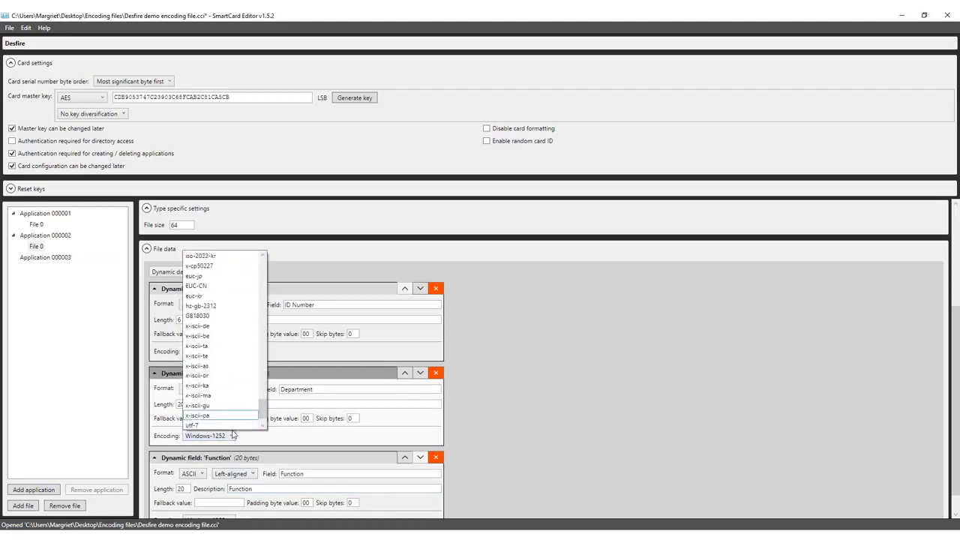
scroll(233, 432, down, 1)
click(225, 425)
click(216, 501)
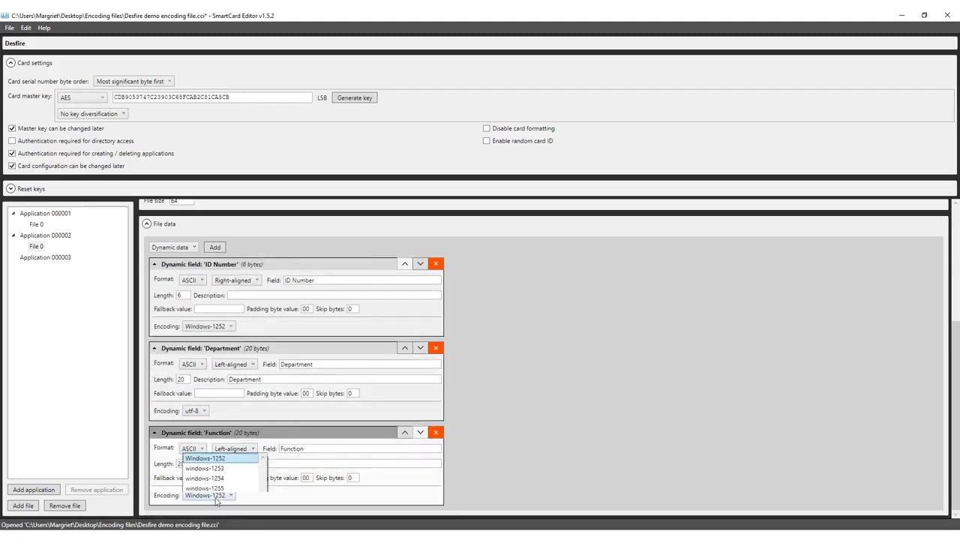
scroll(211, 450, down, 2)
click(209, 474)
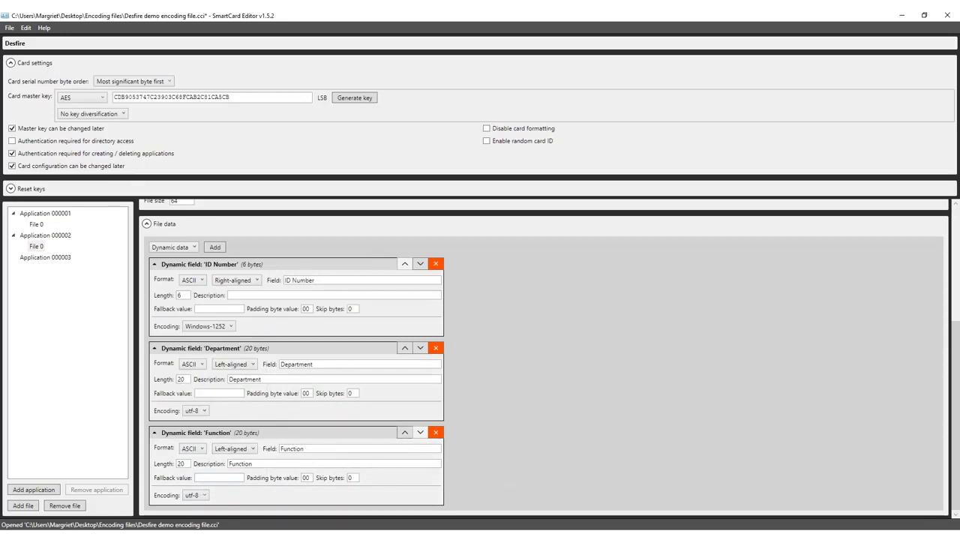
click(67, 257)
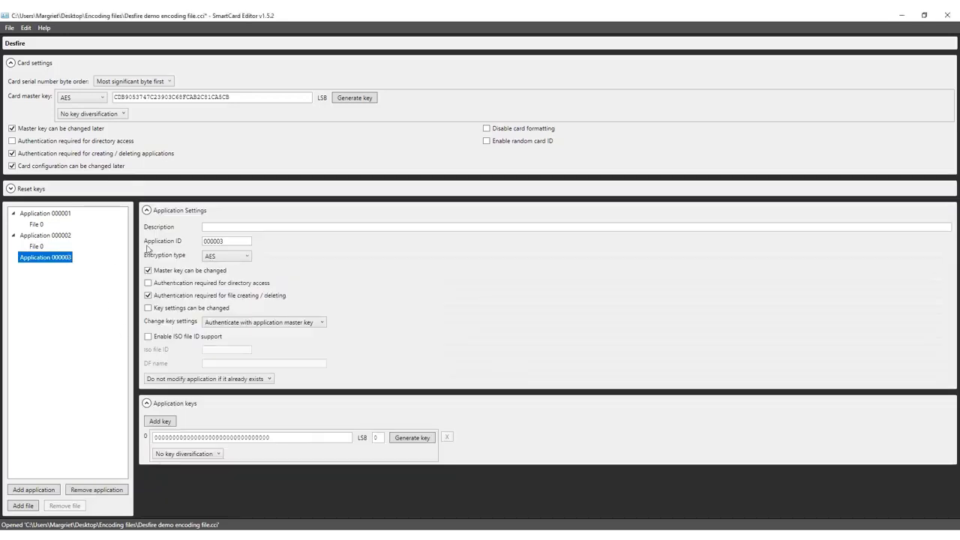
Describe Application 000003 as 'Payments', keeping AES, master-key authentication and unmodified existing application
click(219, 227)
text(Payments)
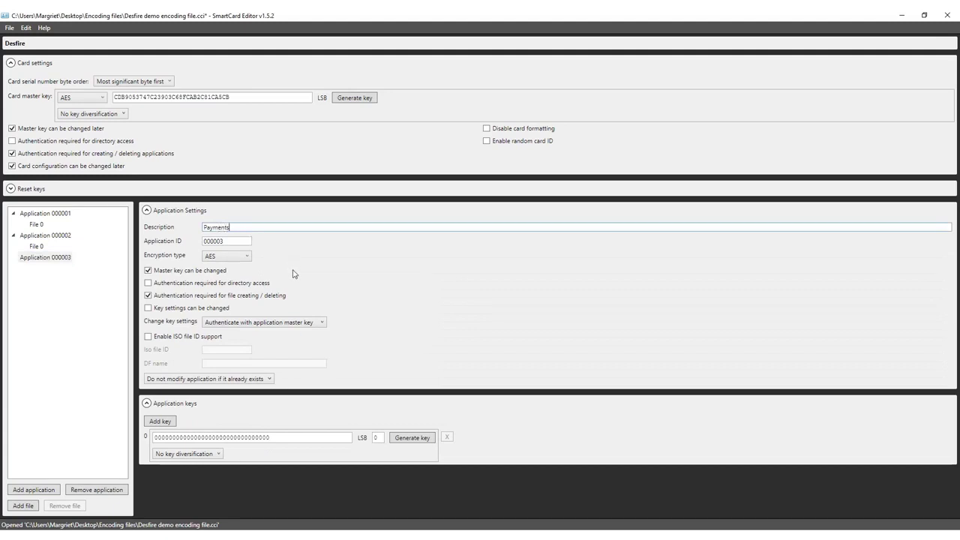
click(246, 257)
click(237, 287)
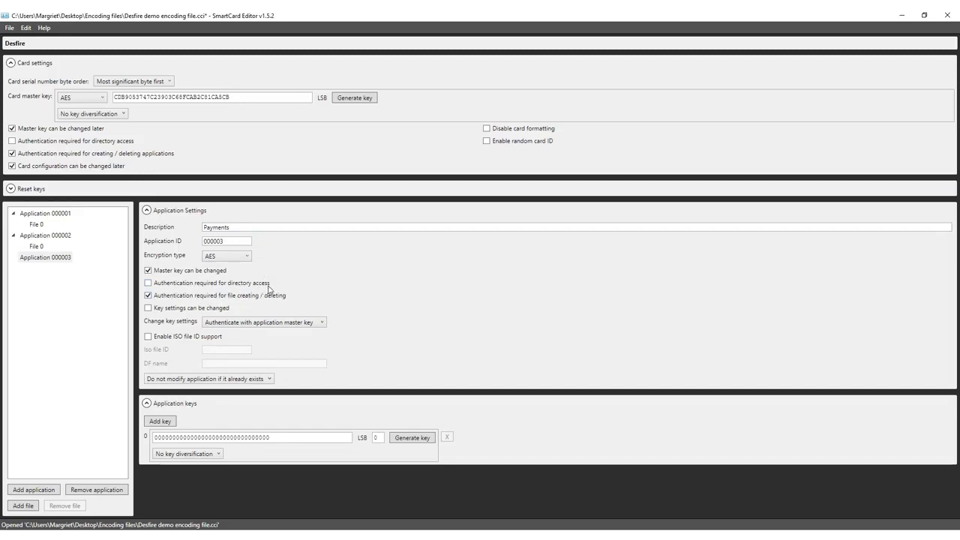
click(244, 325)
click(245, 336)
click(200, 379)
click(198, 391)
Add more application keys and generate random values for keys 0 through 3
click(169, 422)
click(170, 423)
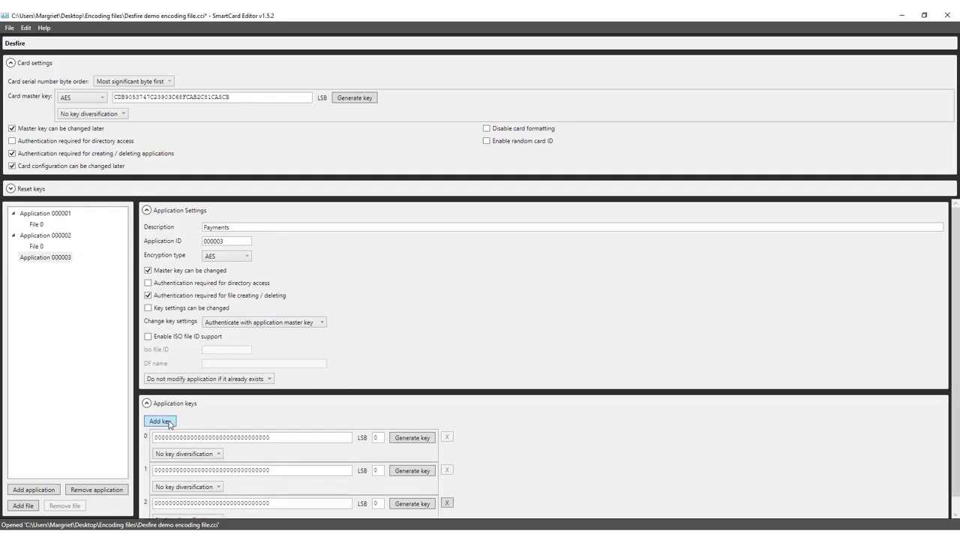
click(410, 438)
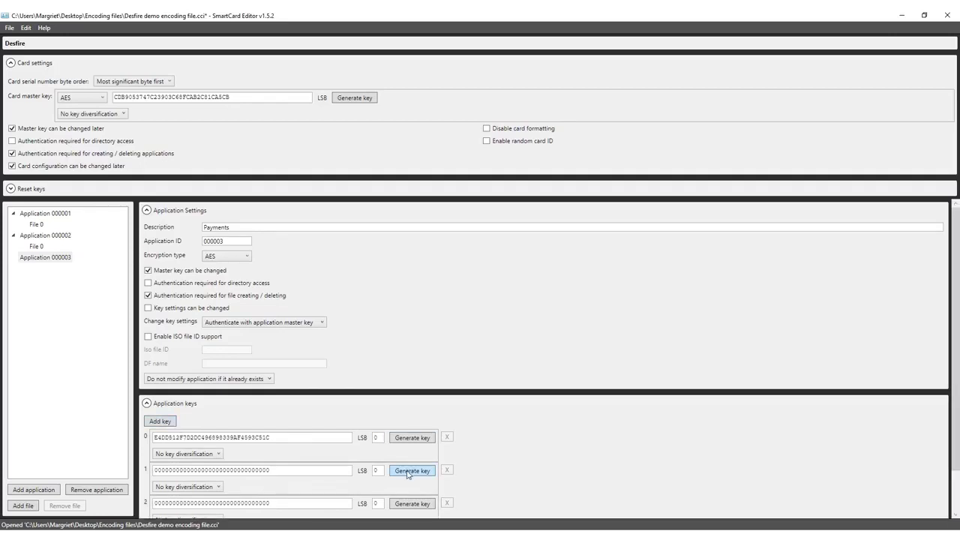
click(410, 471)
click(410, 503)
scroll(408, 502, down, 1)
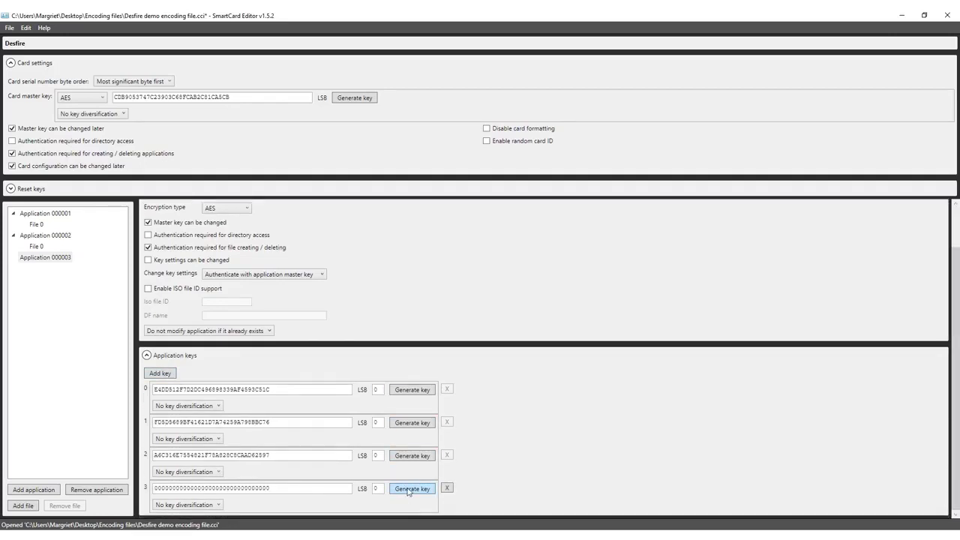
click(409, 490)
Select the generated values of keys 3, 2 and 1, then clear the selection
drag(270, 489, 147, 488)
drag(285, 456, 149, 456)
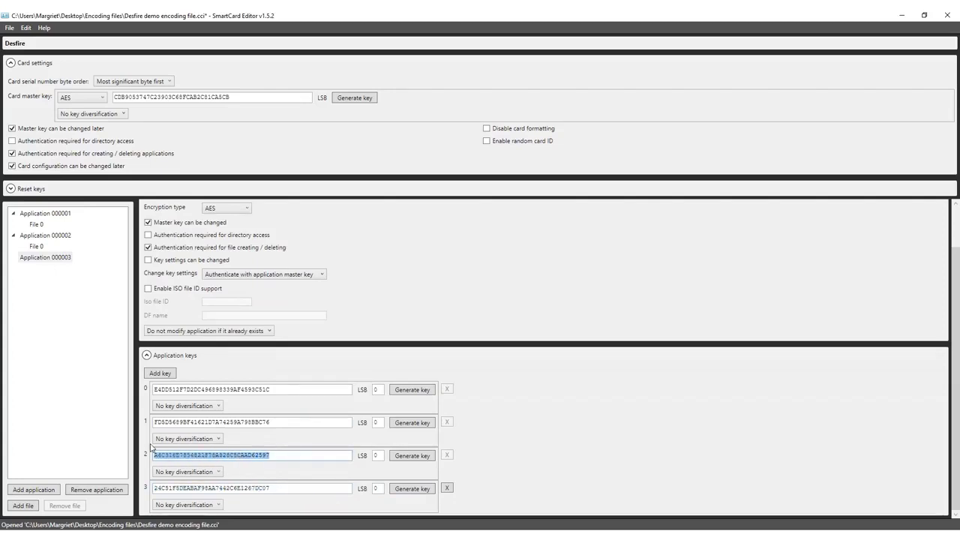
drag(281, 422, 148, 425)
click(493, 448)
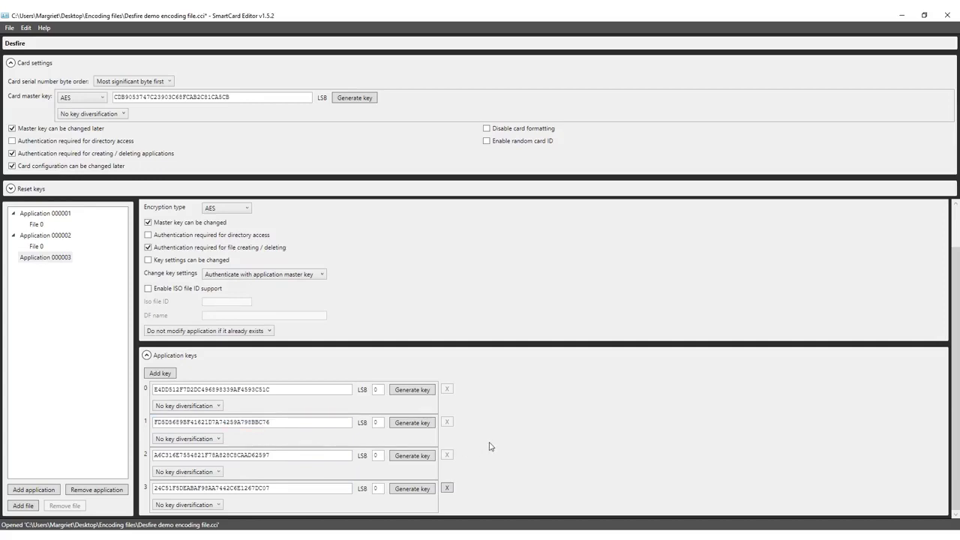
Save the template as Encrypted CCI file 'Desfire demo encoding file.cci' and start entering its password
click(9, 29)
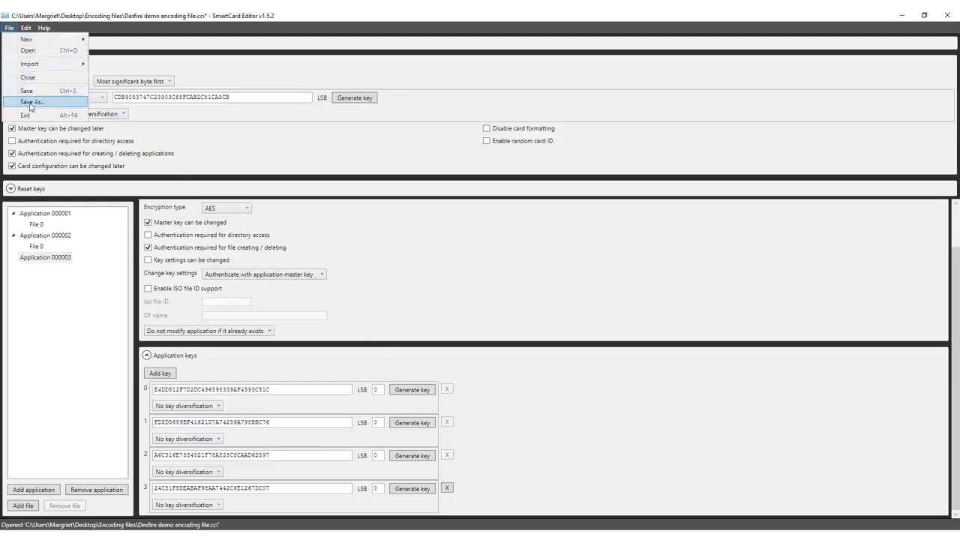
click(30, 103)
click(158, 253)
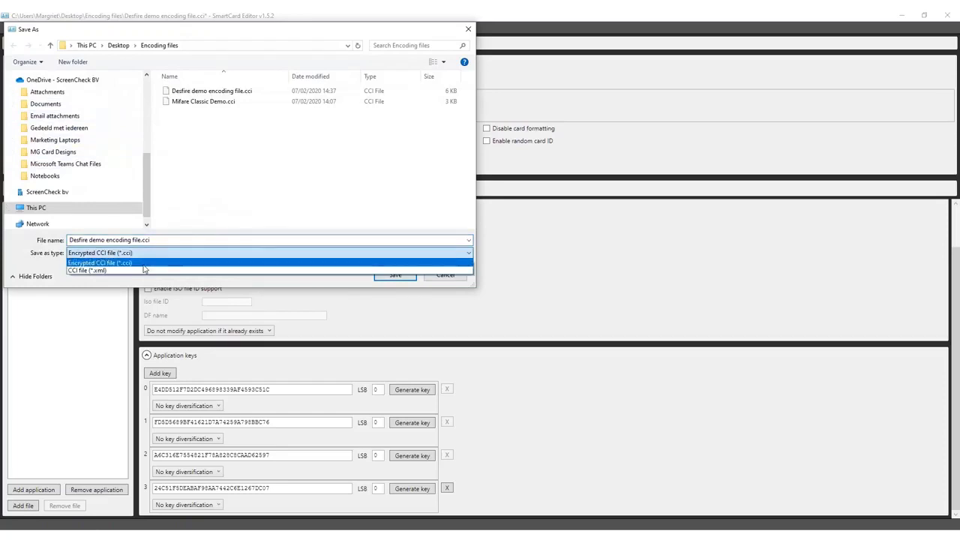
click(164, 244)
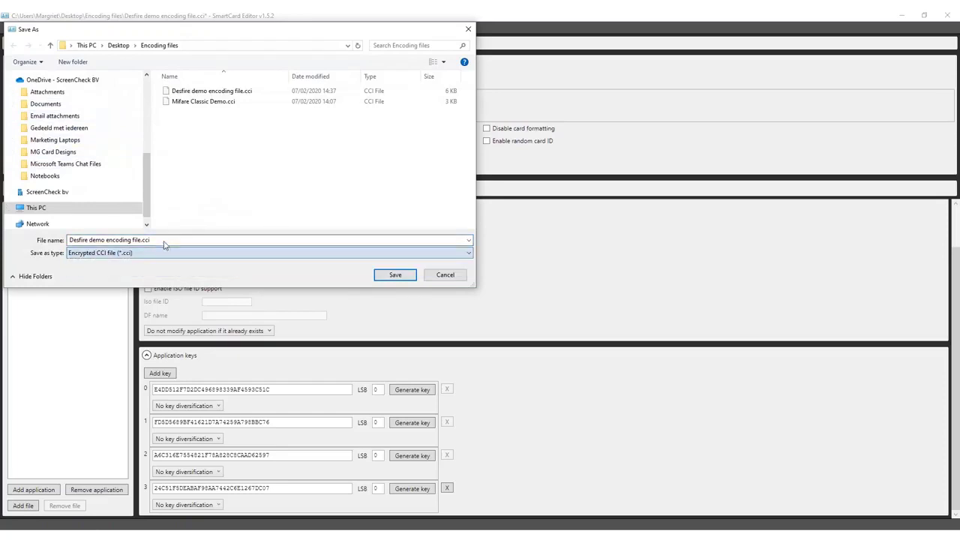
click(397, 275)
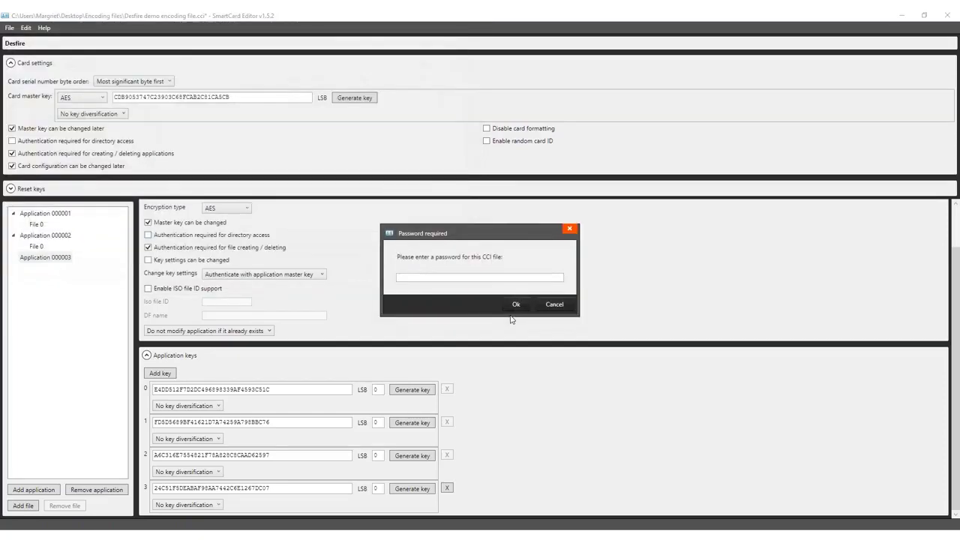
click(447, 277)
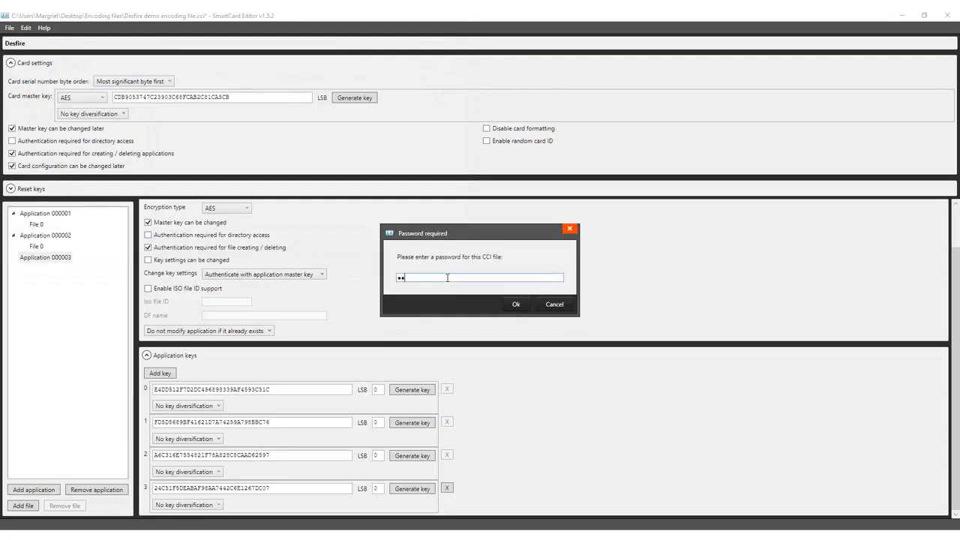